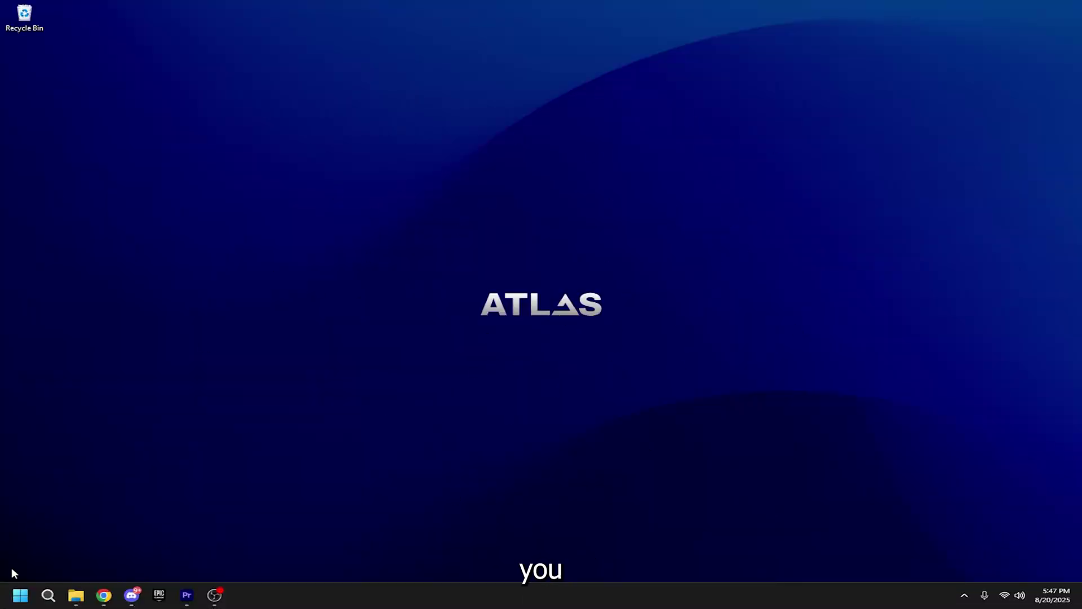
- Search the Start menu for 'view advanced system settings' and open System Properties
{"action": "left_click", "coordinate": [21, 595]}
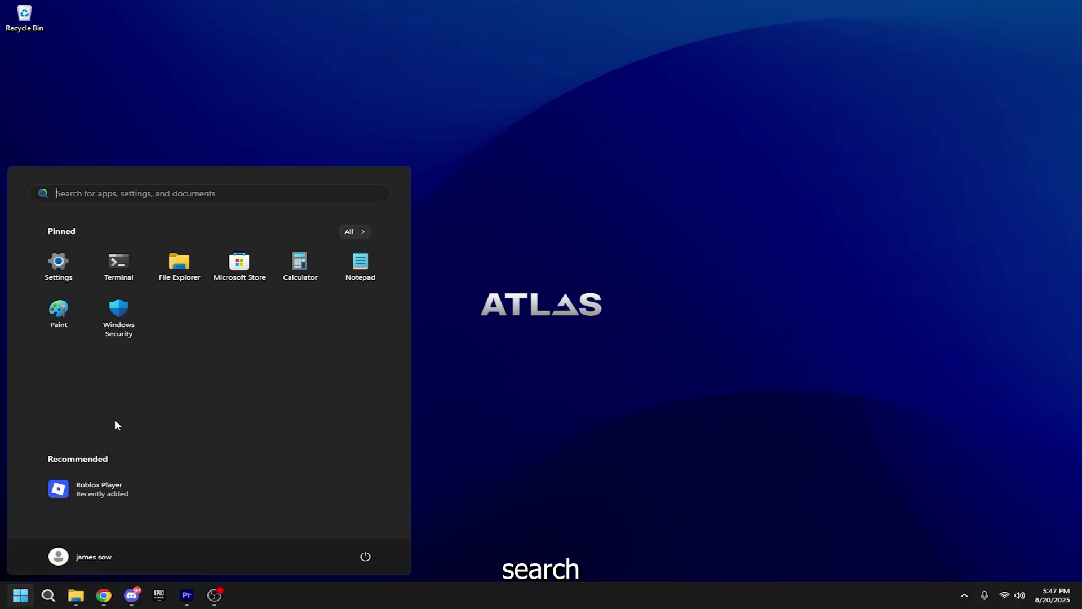
{"action": "type", "text": "view advanced s"}
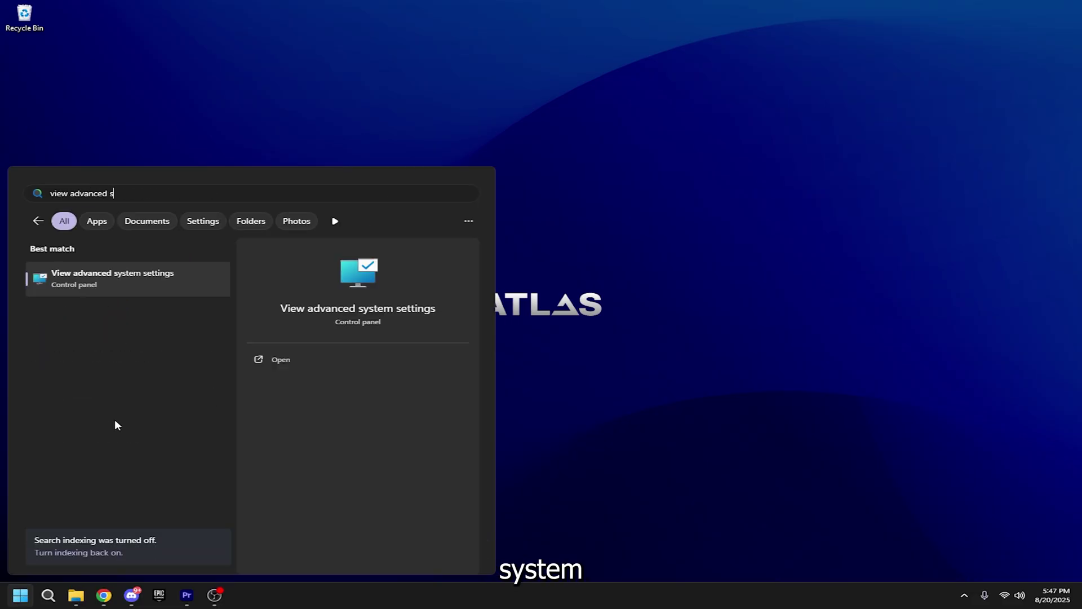
{"action": "type", "text": "ystem settings"}
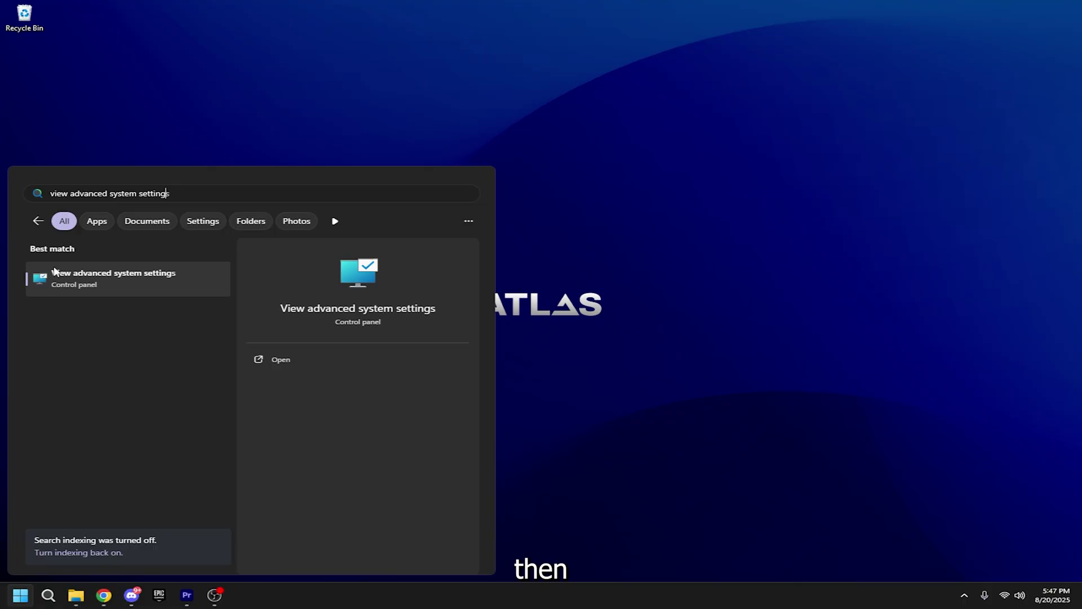
{"action": "left_click", "coordinate": [76, 282]}
- Keep the Custom visual effects in Performance Options and confirm both dialogs with OK
{"action": "left_click_drag", "start_coordinate": [360, 184], "coordinate": [263, 190]}
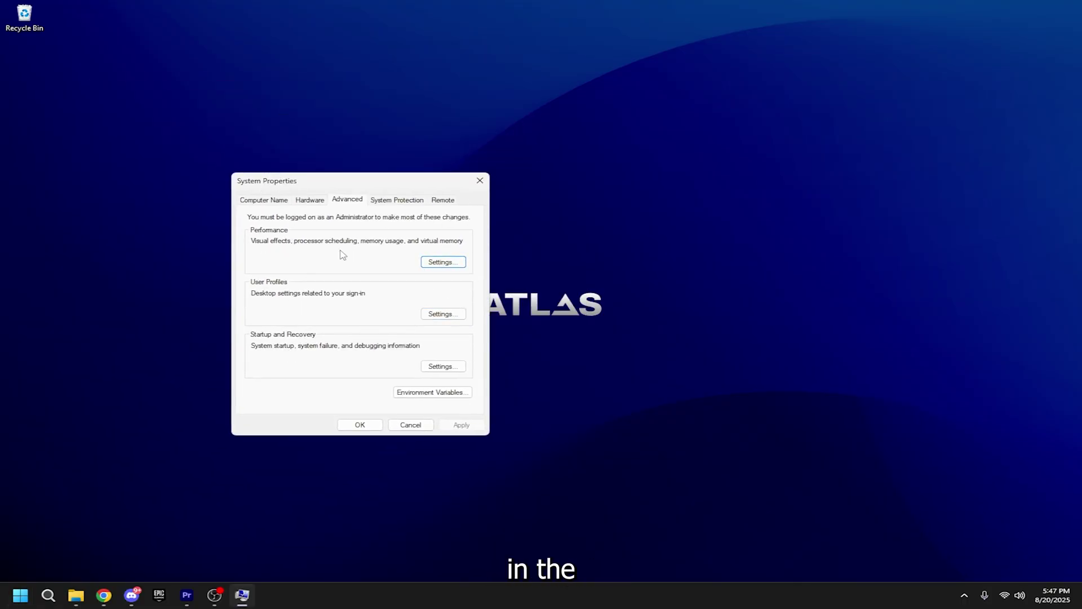
{"action": "left_click", "coordinate": [437, 263]}
{"action": "left_click_drag", "start_coordinate": [346, 223], "coordinate": [478, 135]}
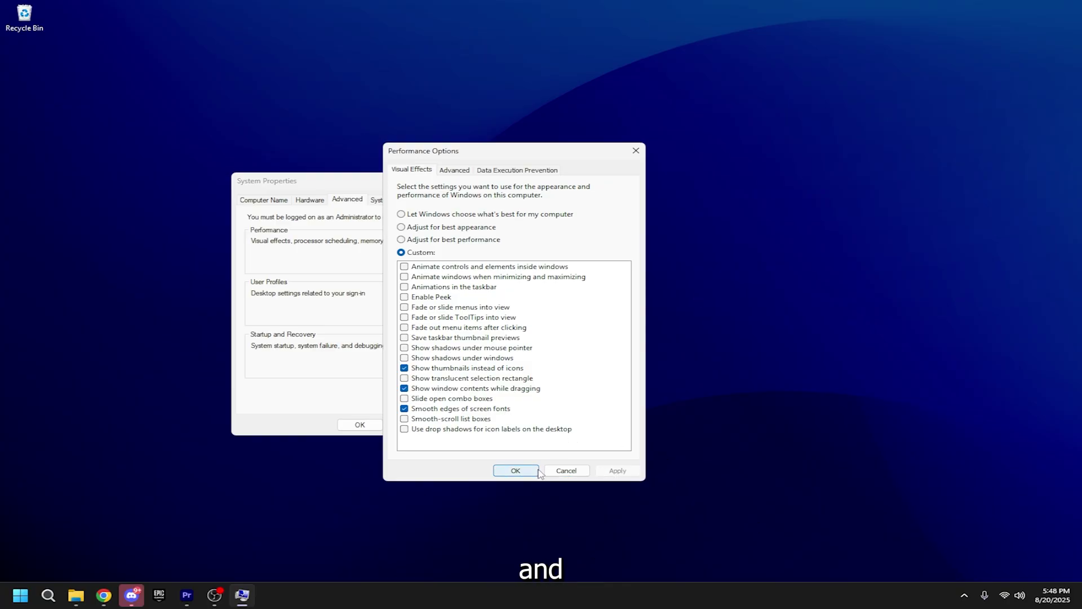
{"action": "left_click", "coordinate": [516, 470]}
{"action": "left_click", "coordinate": [358, 427]}
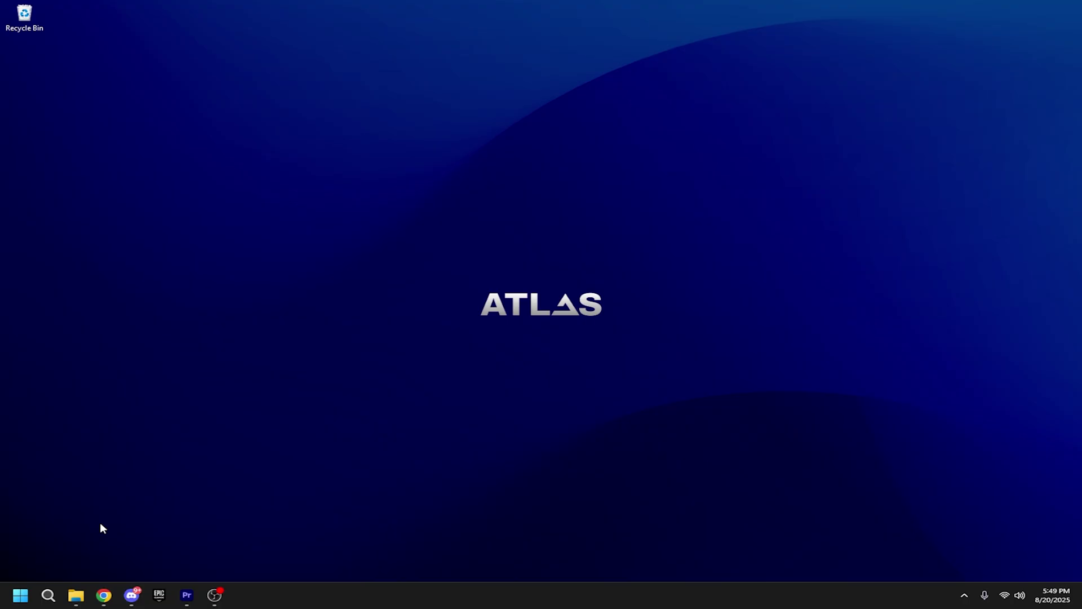
- Launch Settings and open the Game Mode page to confirm Game Mode is on
{"action": "left_click", "coordinate": [22, 593]}
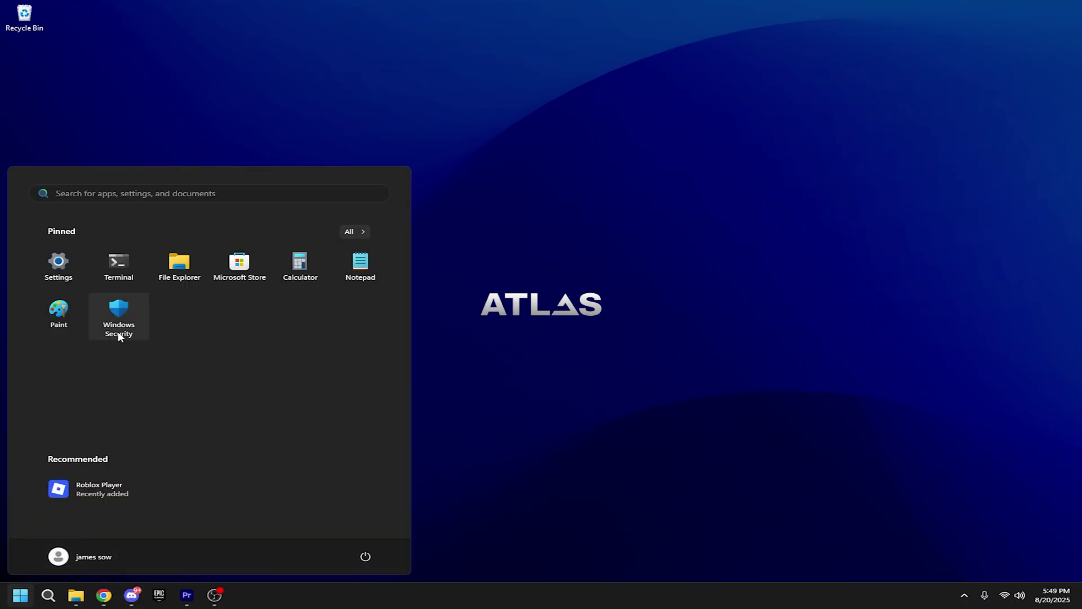
{"action": "type", "text": "settings"}
{"action": "key", "text": "Return"}
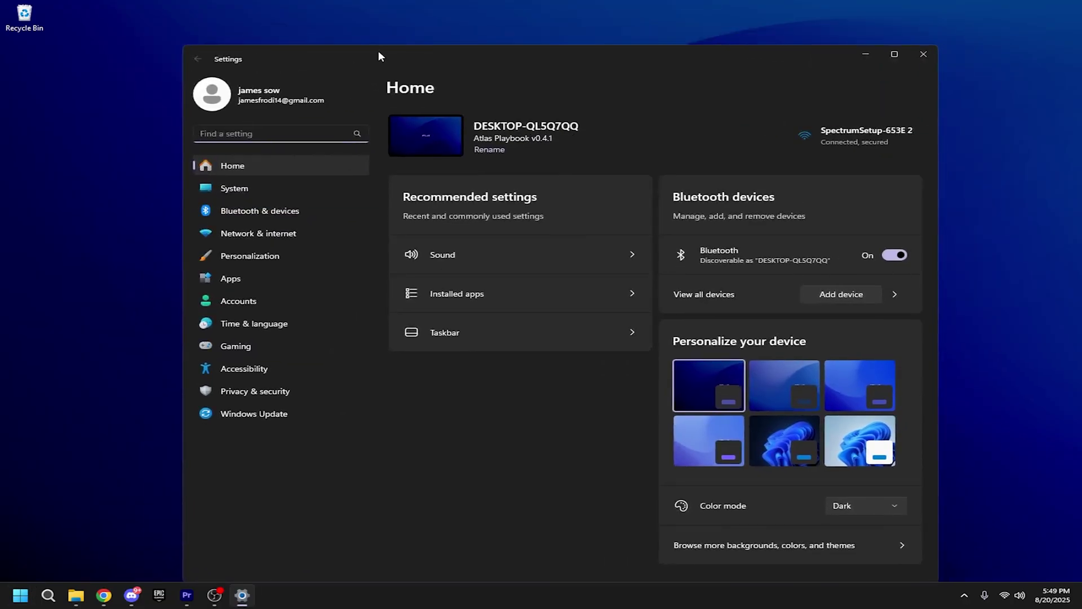
{"action": "type", "text": "game mode ns"}
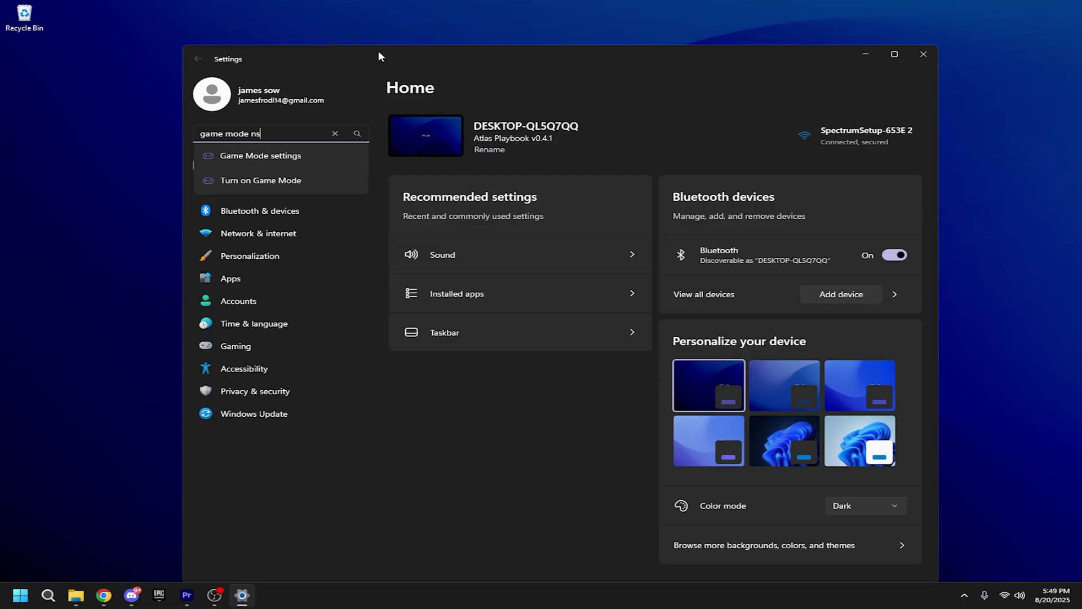
{"action": "key", "text": "BackSpace"}
{"action": "key", "text": "BackSpace"}
{"action": "type", "text": "settings"}
{"action": "key", "text": "Return"}
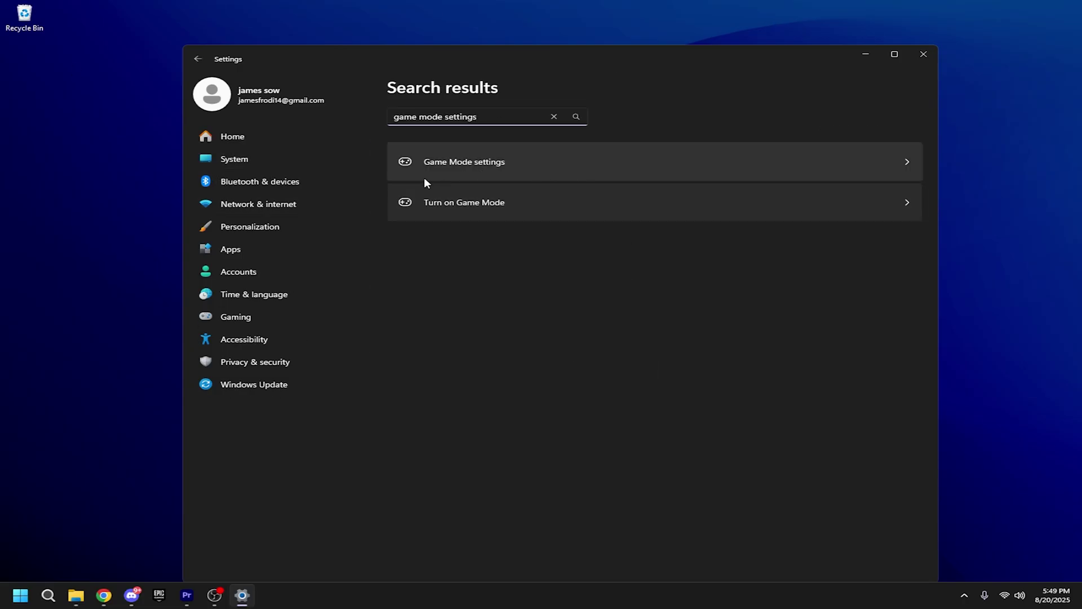
{"action": "left_click", "coordinate": [550, 169]}
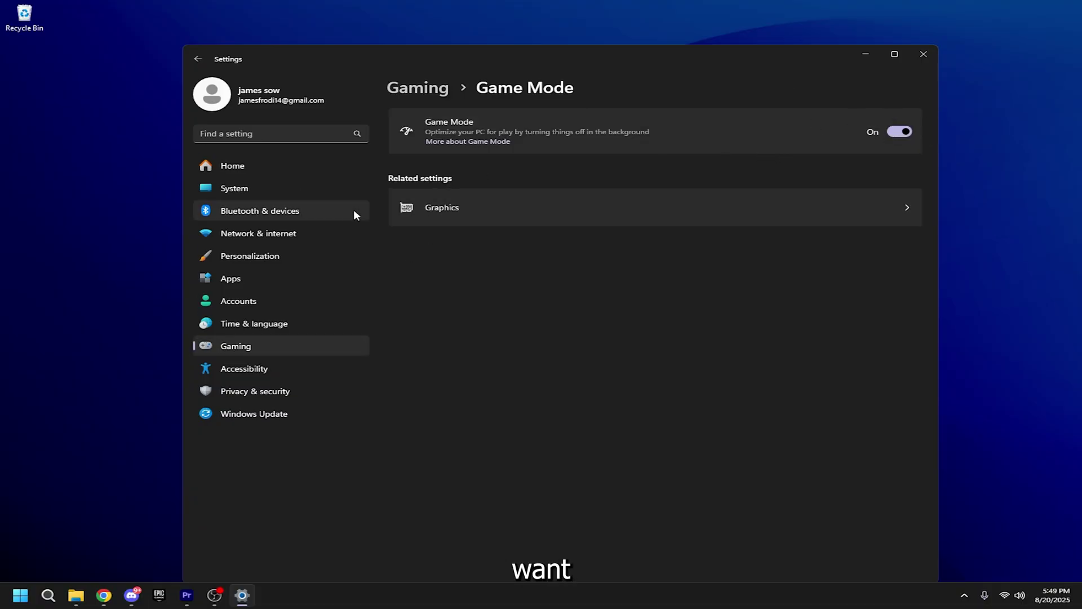
- Show the Graphics page's advanced settings with hardware-accelerated GPU scheduling On
{"action": "left_click", "coordinate": [437, 219]}
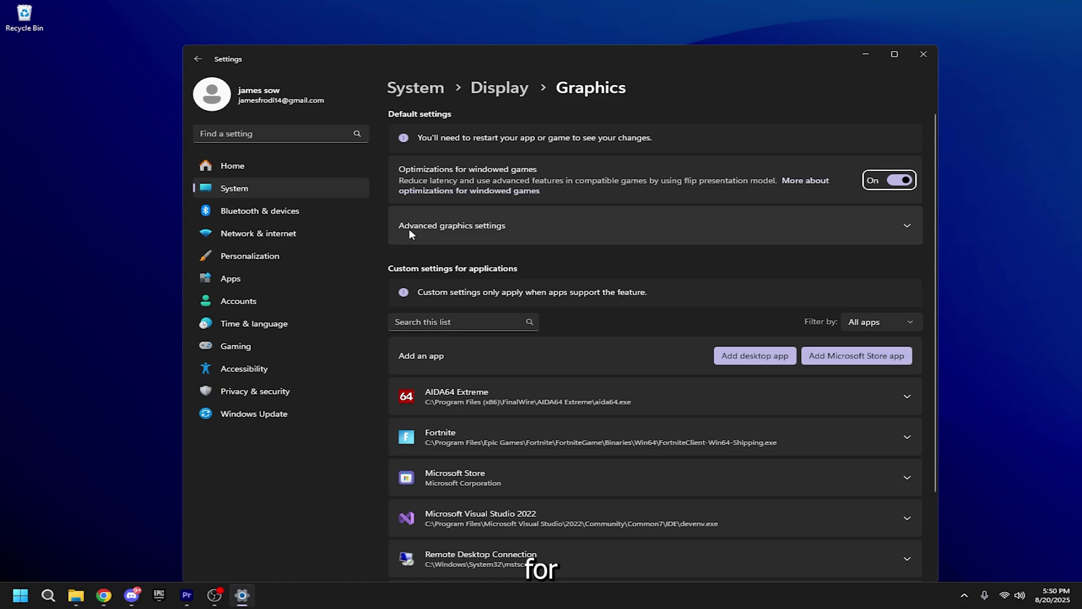
{"action": "left_click", "coordinate": [494, 231]}
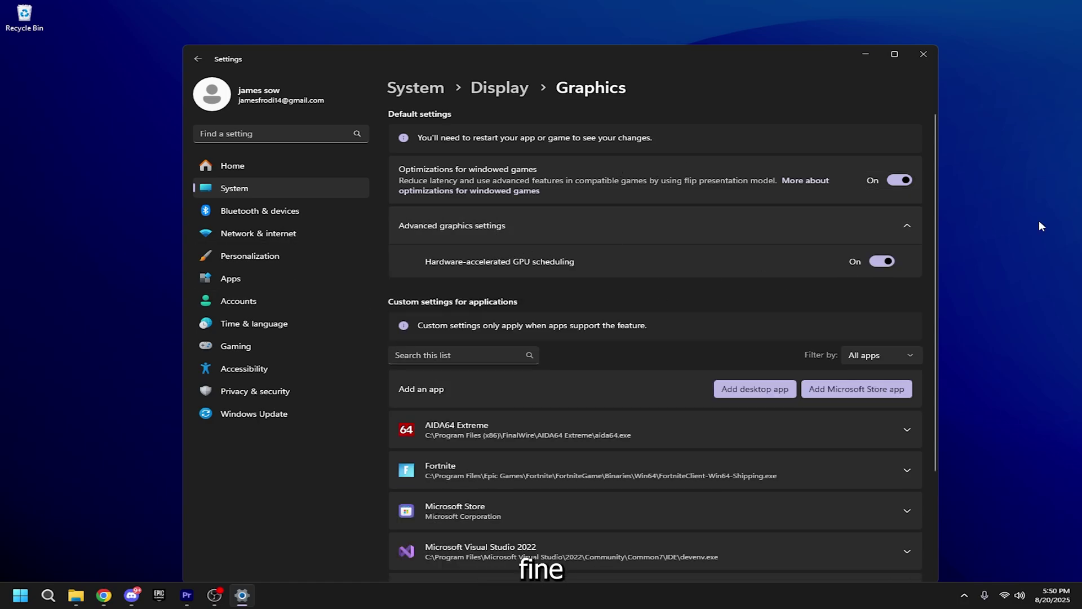
{"action": "scroll", "coordinate": [690, 354], "scroll_direction": "down", "scroll_amount": 2}
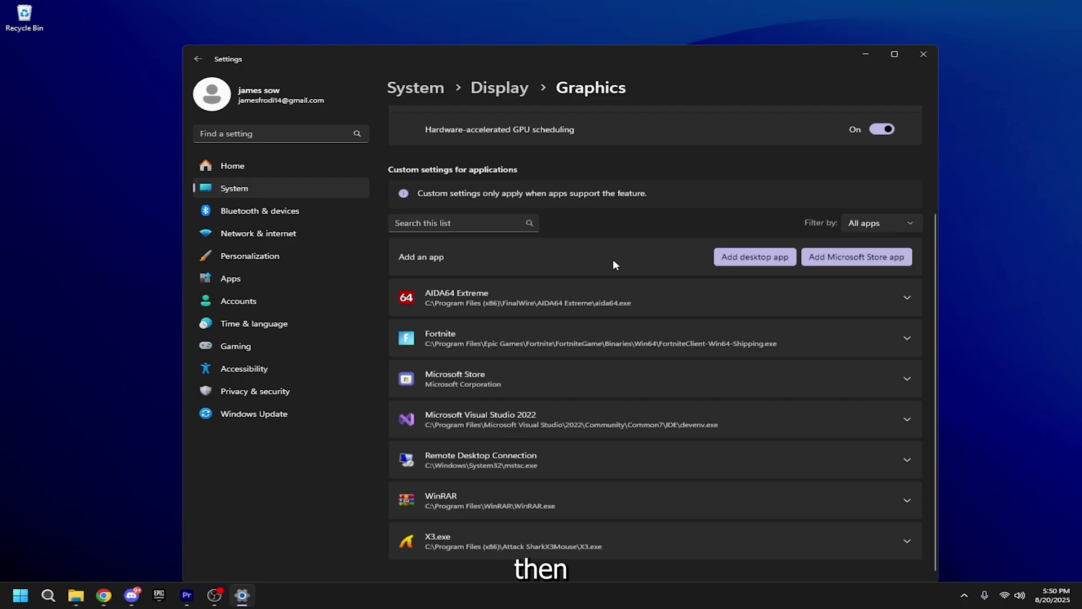
- Start adding a desktop app and browse to C:\Program Files
{"action": "left_click", "coordinate": [723, 256]}
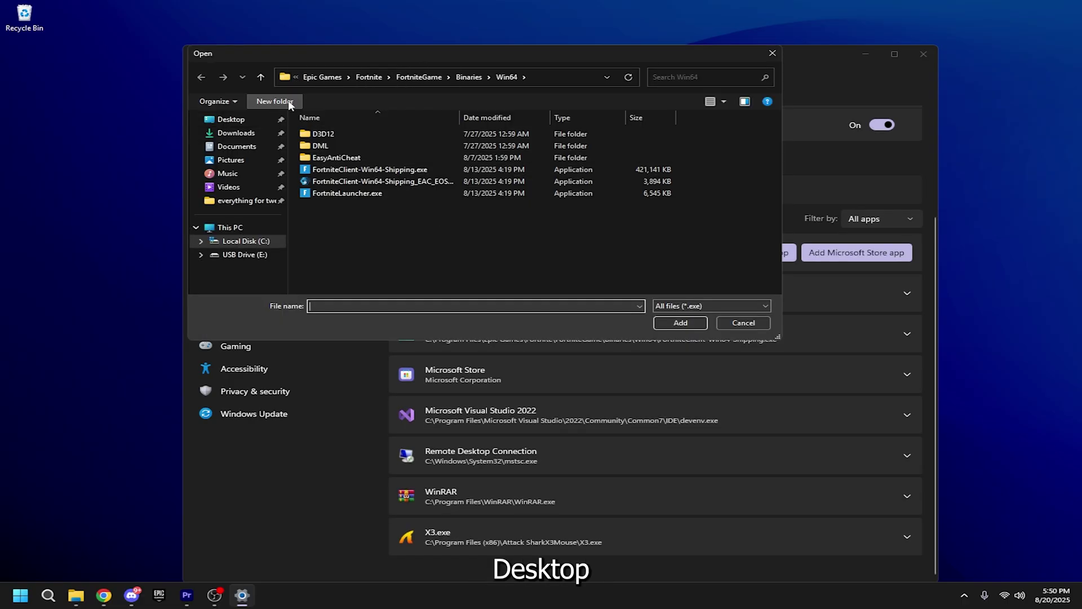
{"action": "left_click", "coordinate": [237, 133]}
{"action": "left_click", "coordinate": [248, 235]}
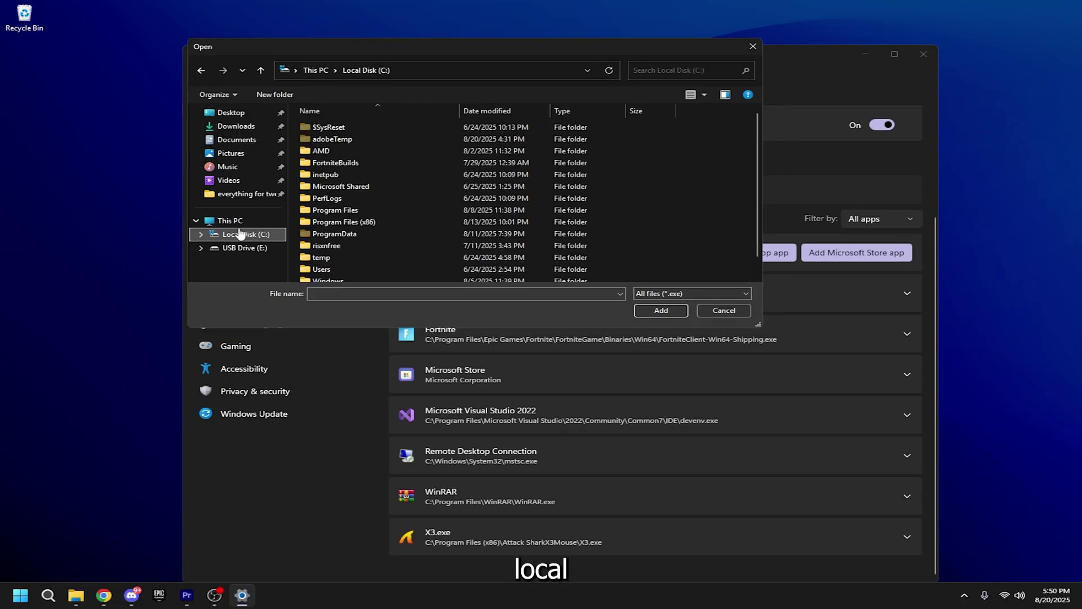
{"action": "double_click", "coordinate": [351, 199]}
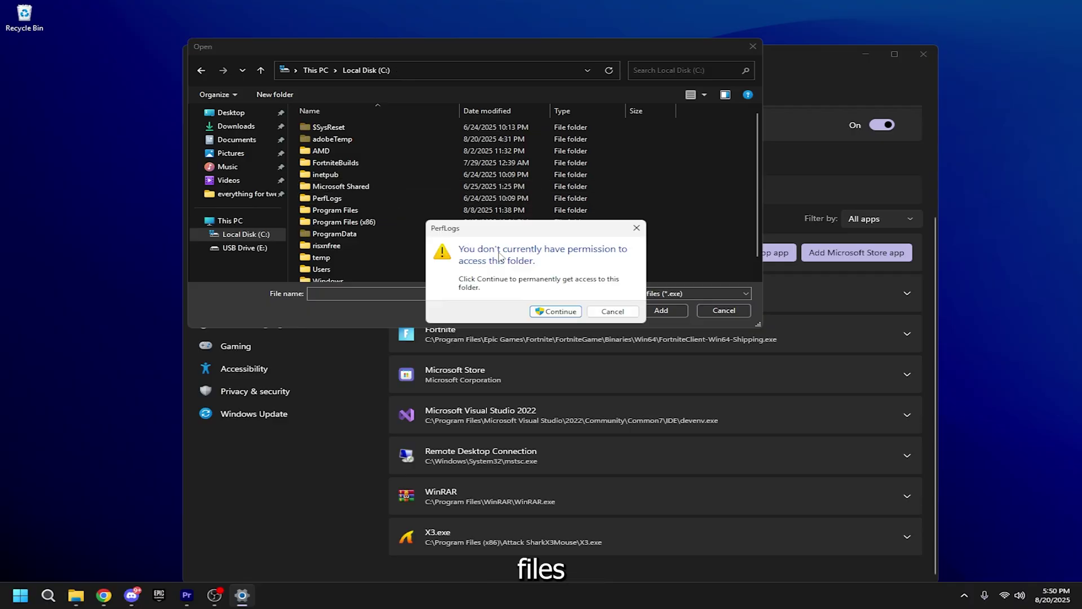
{"action": "key", "text": "Escape"}
{"action": "double_click", "coordinate": [335, 210]}
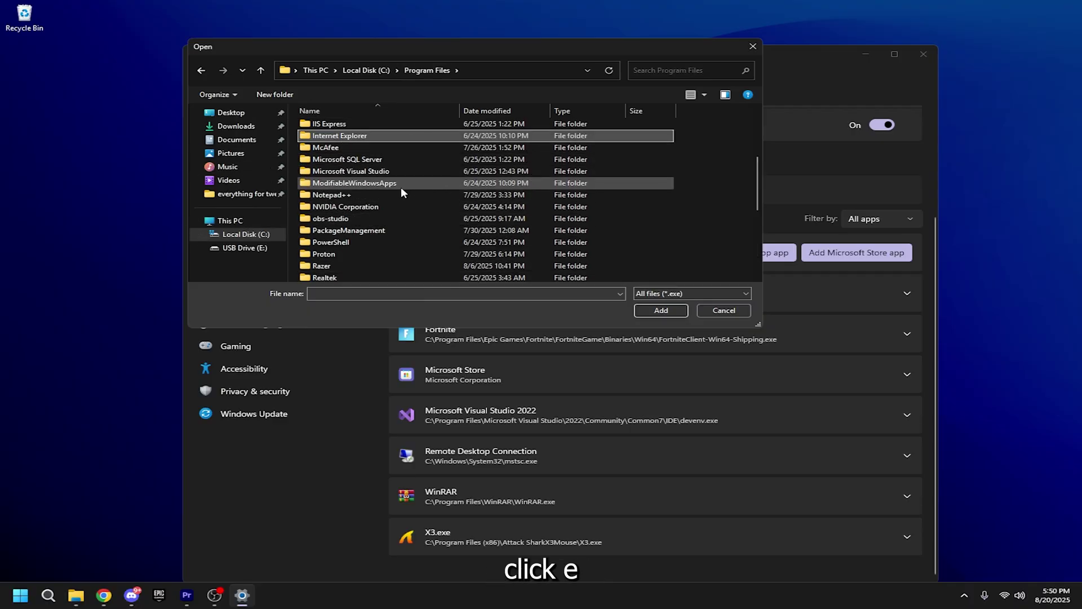
- Go to Epic Games\Fortnite\FortniteGame\Binaries\Win64 and choose FortniteClient-Win64-Shipping.exe
{"action": "scroll", "coordinate": [400, 187], "scroll_direction": "up", "scroll_amount": 2}
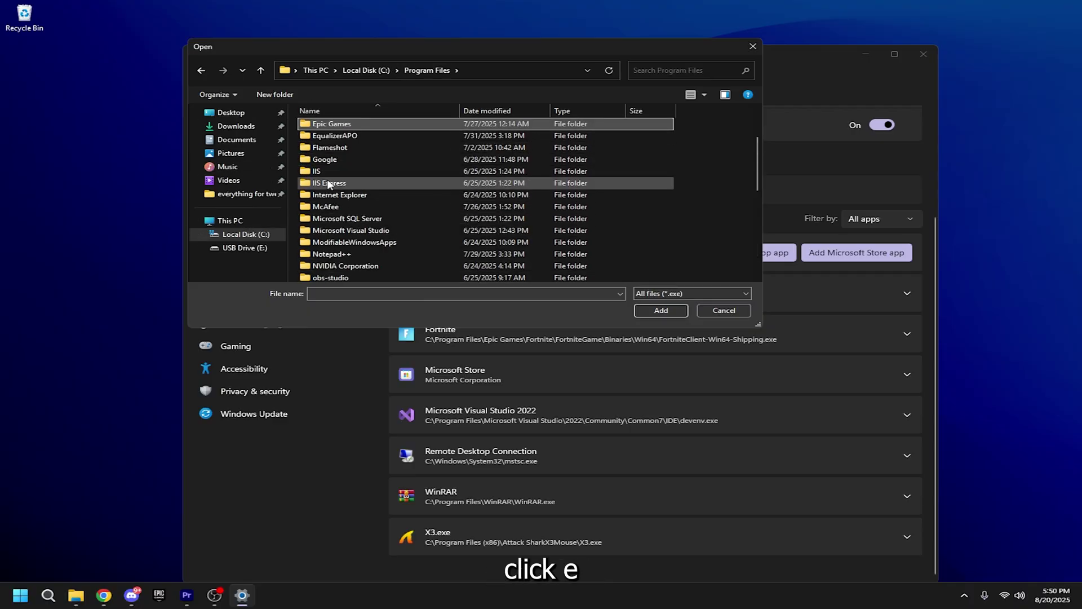
{"action": "double_click", "coordinate": [325, 125]}
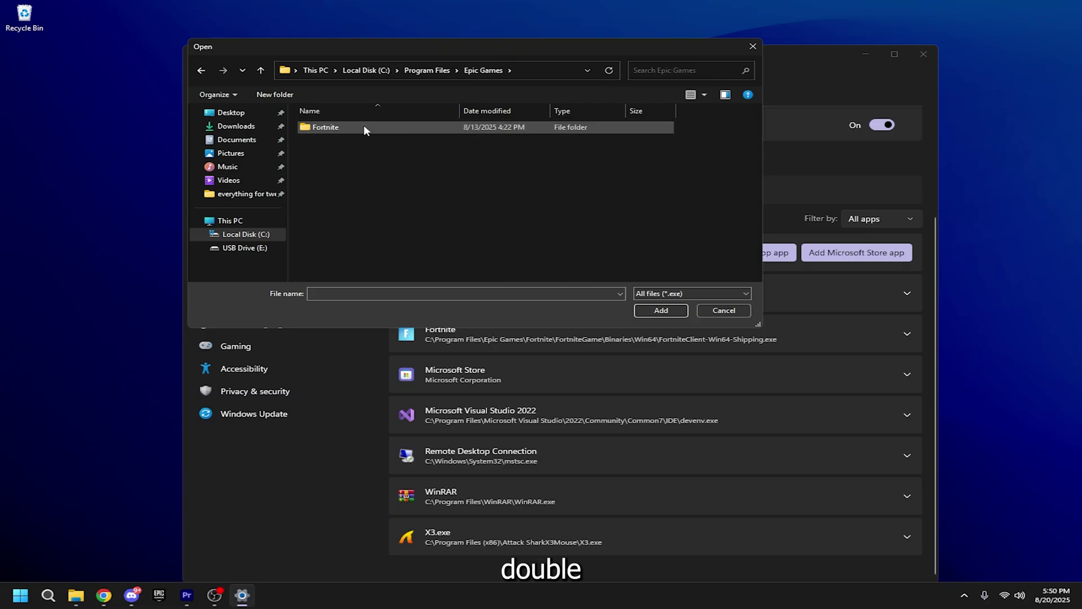
{"action": "double_click", "coordinate": [364, 127]}
{"action": "double_click", "coordinate": [342, 162]}
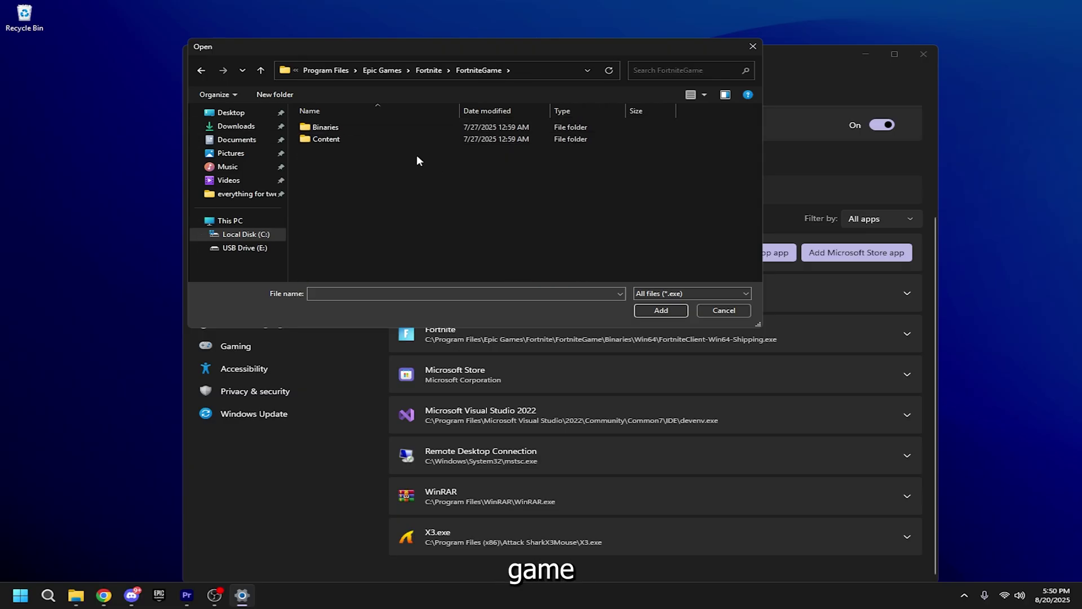
{"action": "double_click", "coordinate": [325, 126]}
{"action": "double_click", "coordinate": [326, 138]}
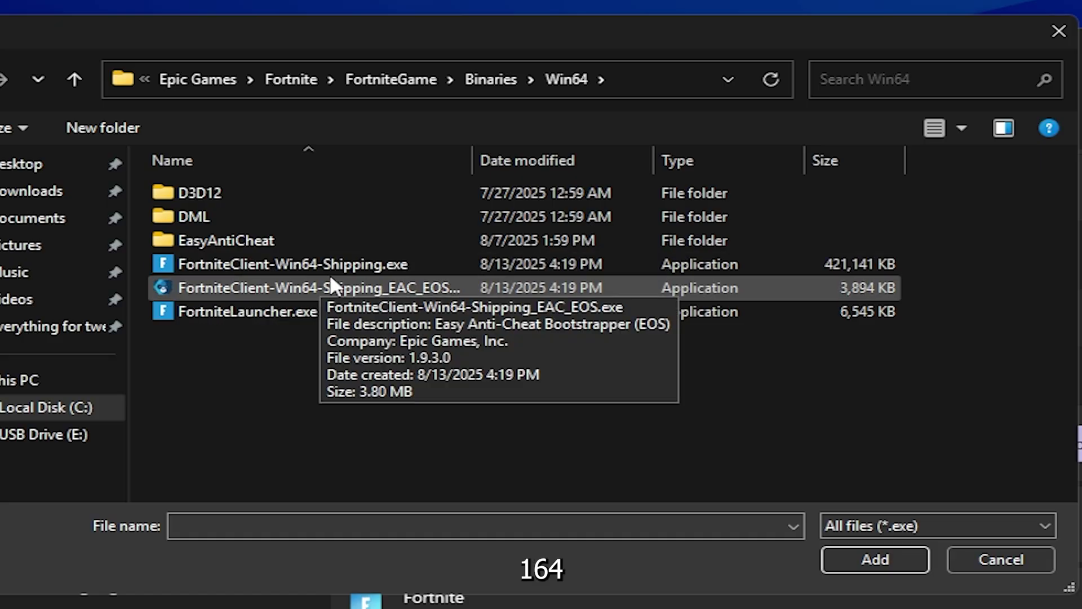
{"action": "left_click", "coordinate": [495, 269]}
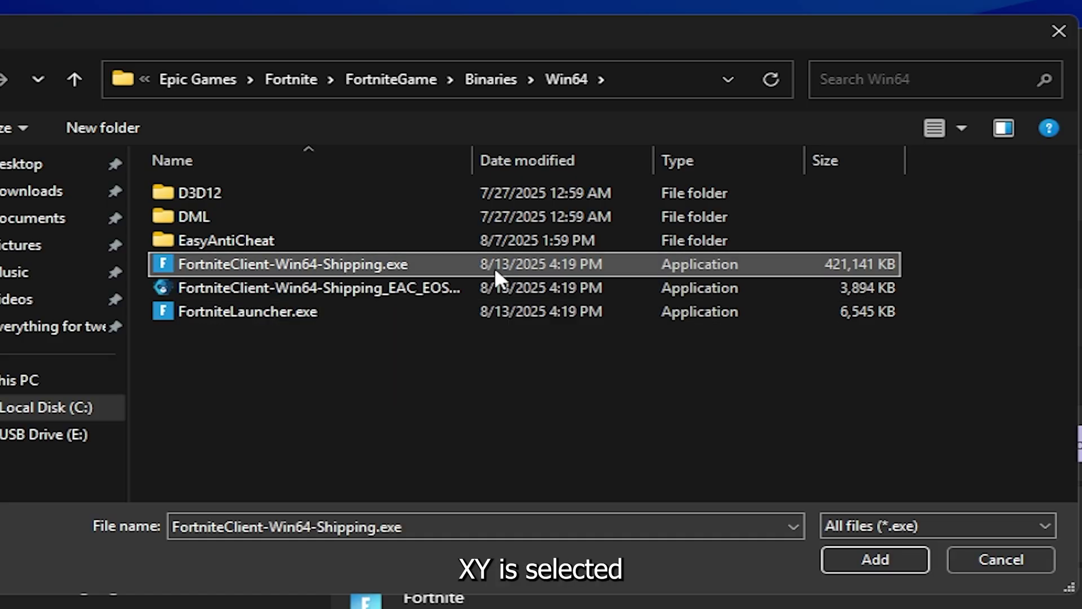
- Add the Fortnite executable and keep High Performance as its GPU preference
{"action": "left_click", "coordinate": [850, 551]}
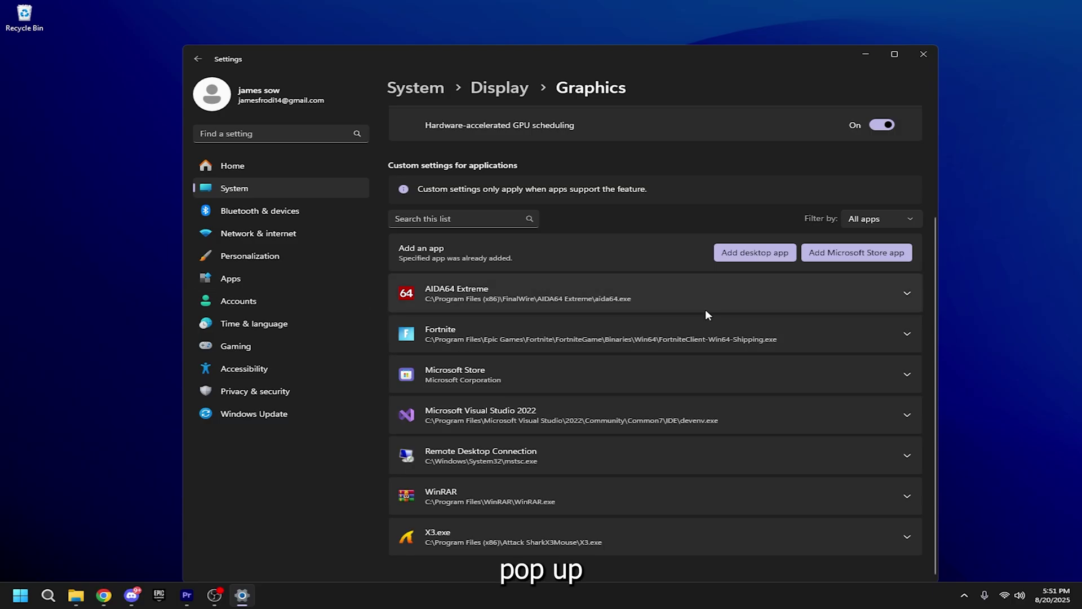
{"action": "left_click", "coordinate": [767, 341]}
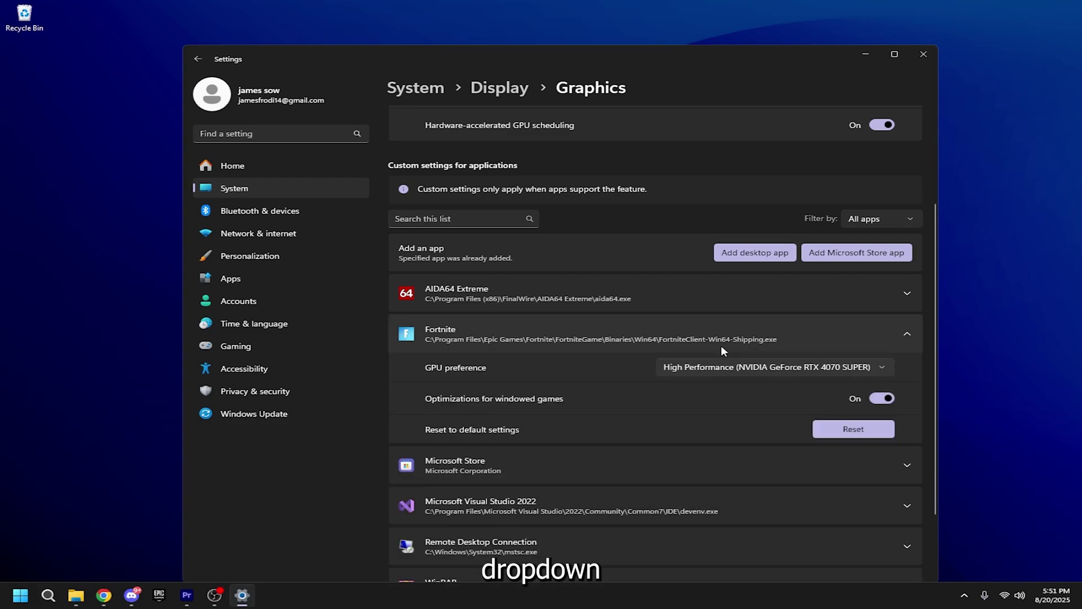
{"action": "left_click", "coordinate": [682, 369]}
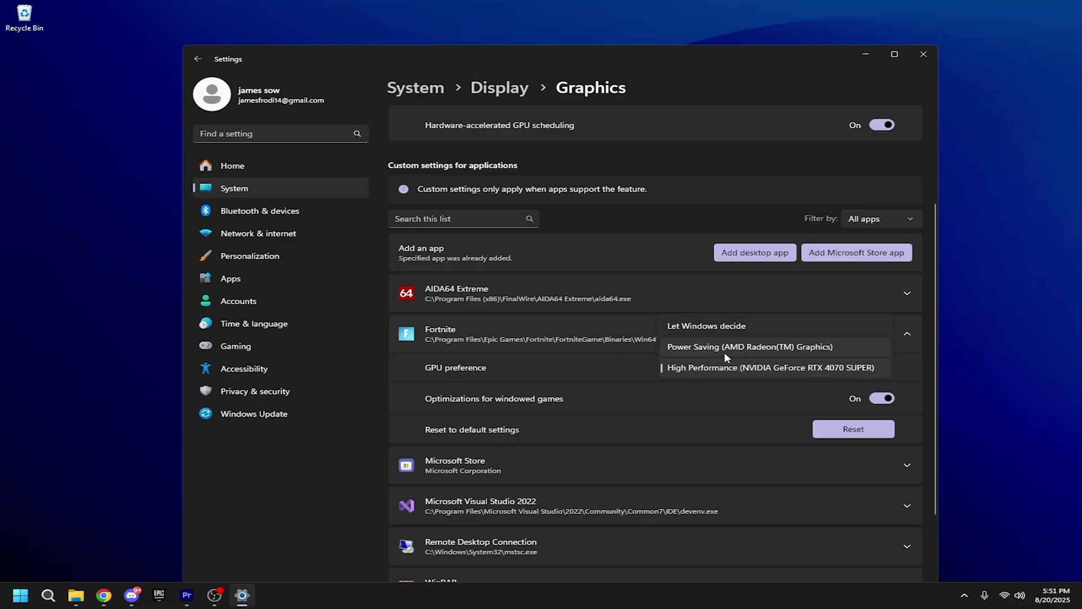
{"action": "left_click", "coordinate": [674, 369]}
{"action": "scroll", "coordinate": [620, 369], "scroll_direction": "down", "scroll_amount": 2}
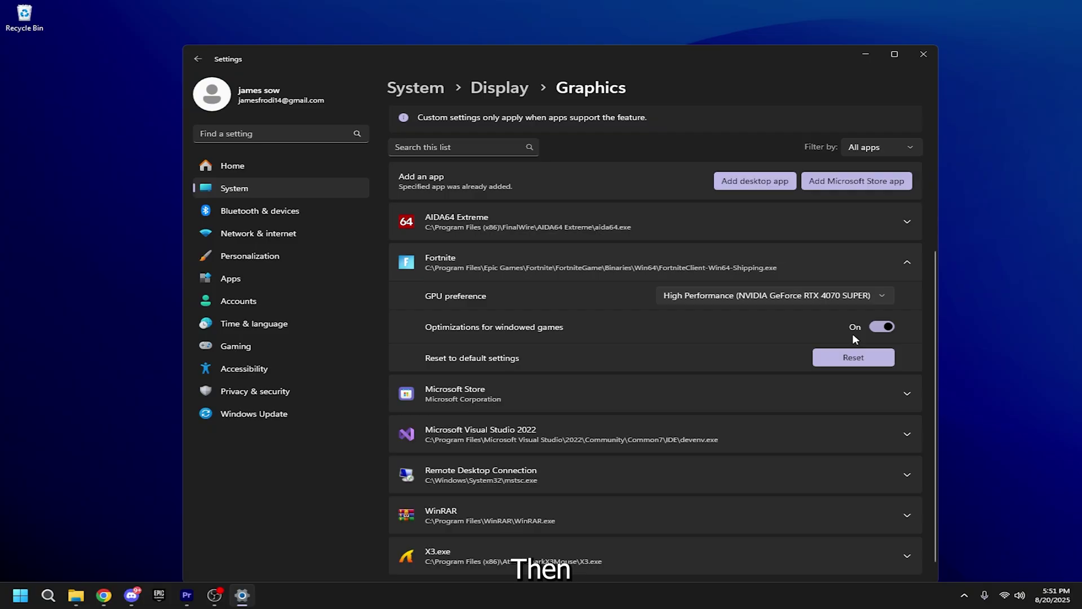
- Look through the installed apps list under Apps, then return to the Apps overview
{"action": "left_click", "coordinate": [243, 272]}
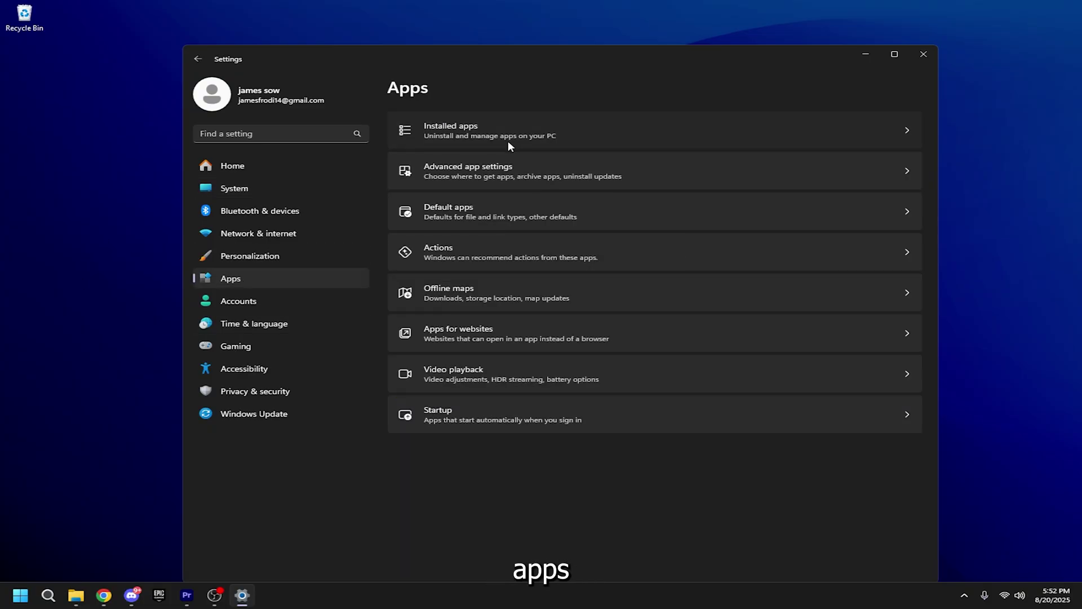
{"action": "left_click", "coordinate": [509, 143]}
{"action": "scroll", "coordinate": [682, 231], "scroll_direction": "down", "scroll_amount": 2}
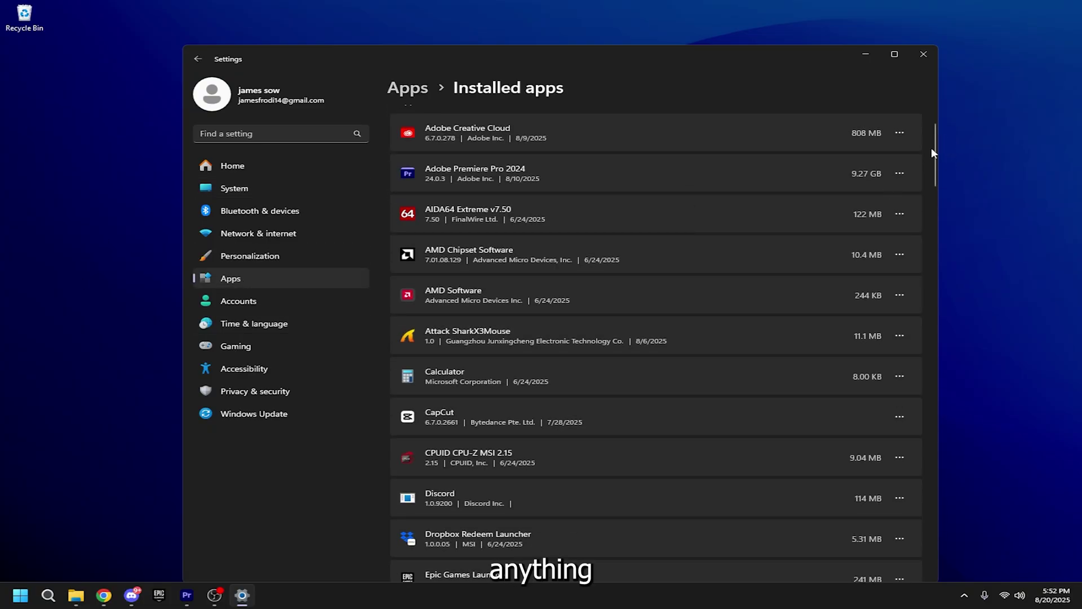
{"action": "key", "text": "alt+Left"}
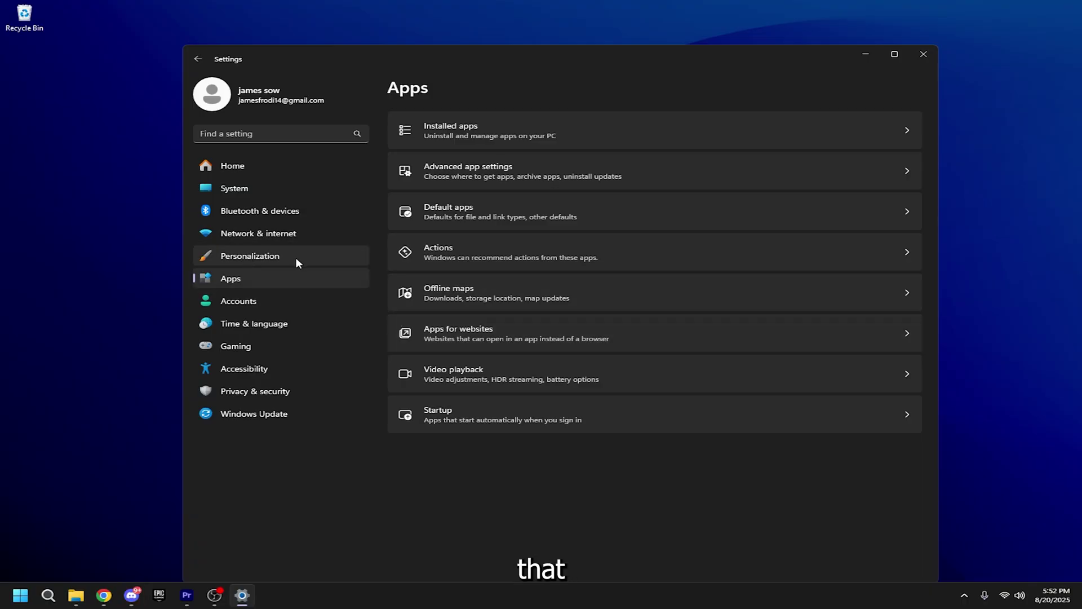
- Open Device usage under Personalization
{"action": "left_click", "coordinate": [265, 258]}
{"action": "scroll", "coordinate": [510, 322], "scroll_direction": "down", "scroll_amount": 1}
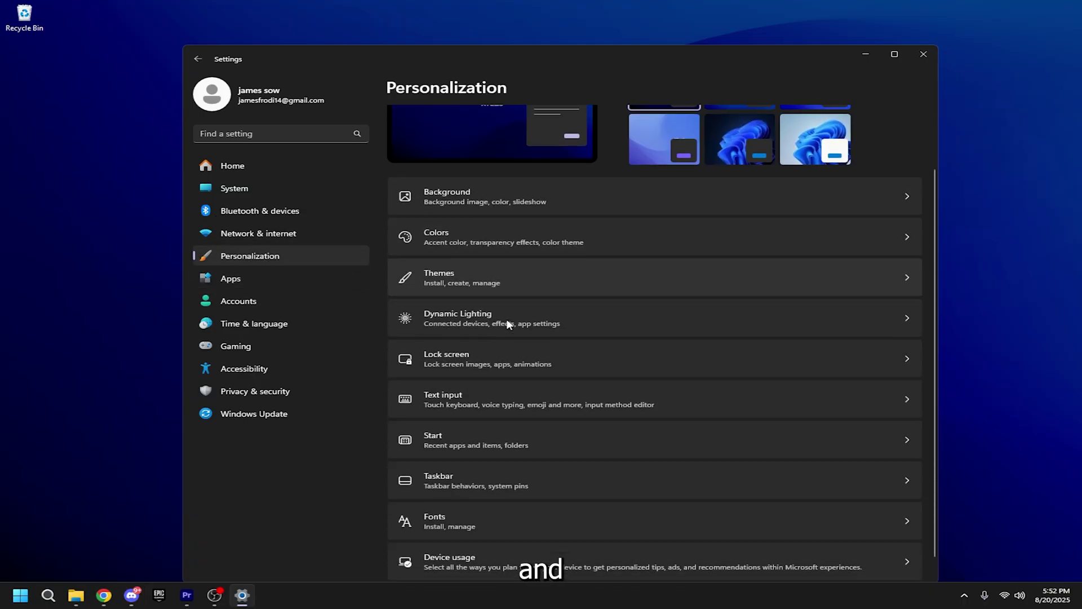
{"action": "scroll", "coordinate": [508, 323], "scroll_direction": "down", "scroll_amount": 1}
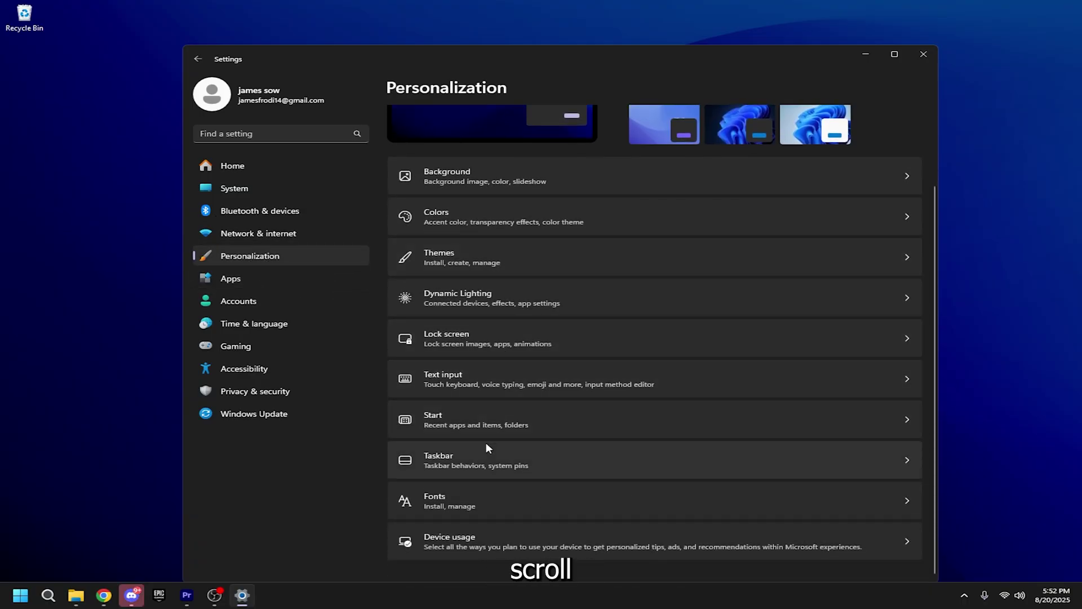
{"action": "left_click", "coordinate": [435, 540]}
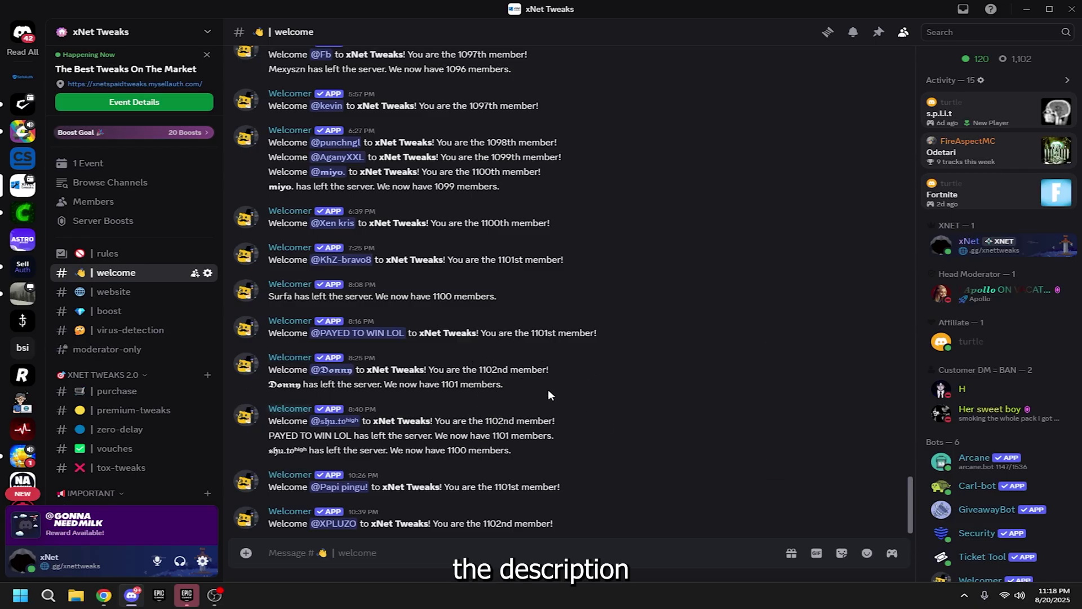
- Scroll the Discord channel list and open the #video-resources forum
{"action": "scroll", "coordinate": [141, 280], "scroll_direction": "down", "scroll_amount": 3}
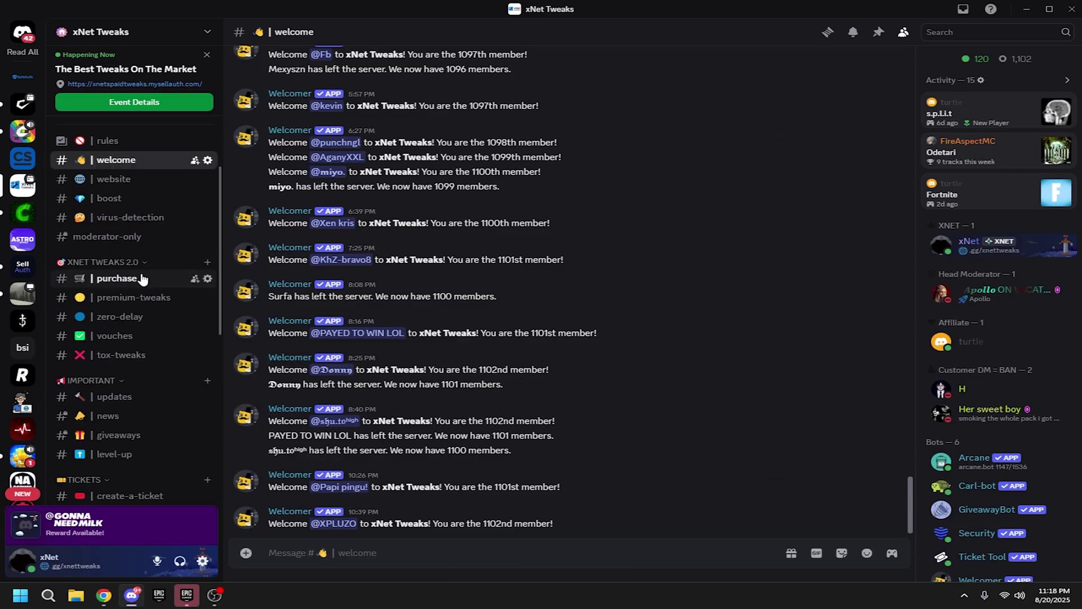
{"action": "scroll", "coordinate": [142, 278], "scroll_direction": "down", "scroll_amount": 9}
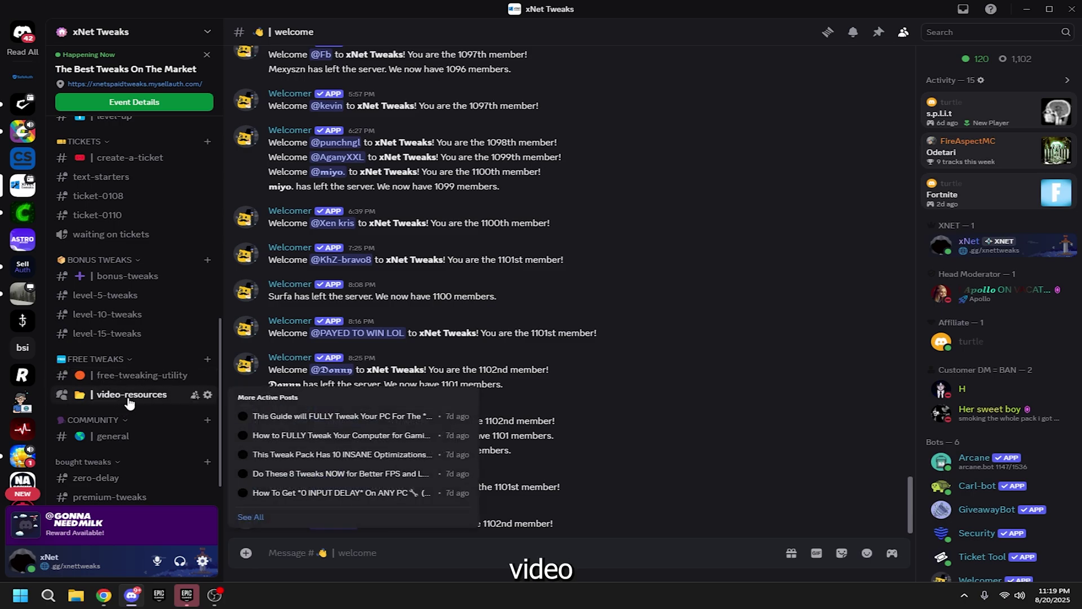
{"action": "left_click", "coordinate": [130, 398]}
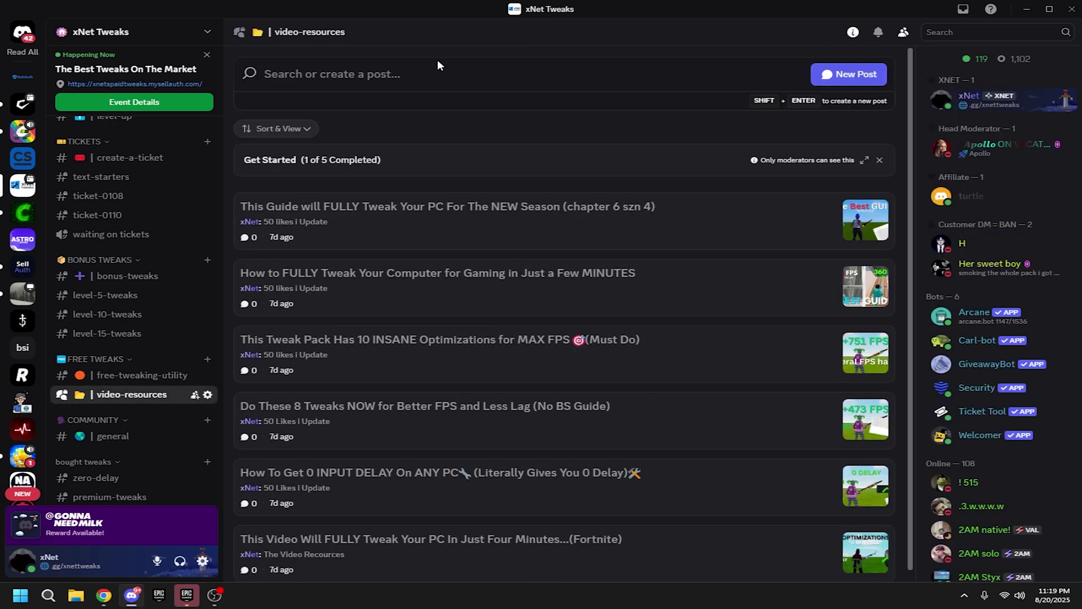
- Search 'This Video will fully tweak your pc', open the post and follow its drive.google.com link
{"action": "type", "text": "This Videpo"}
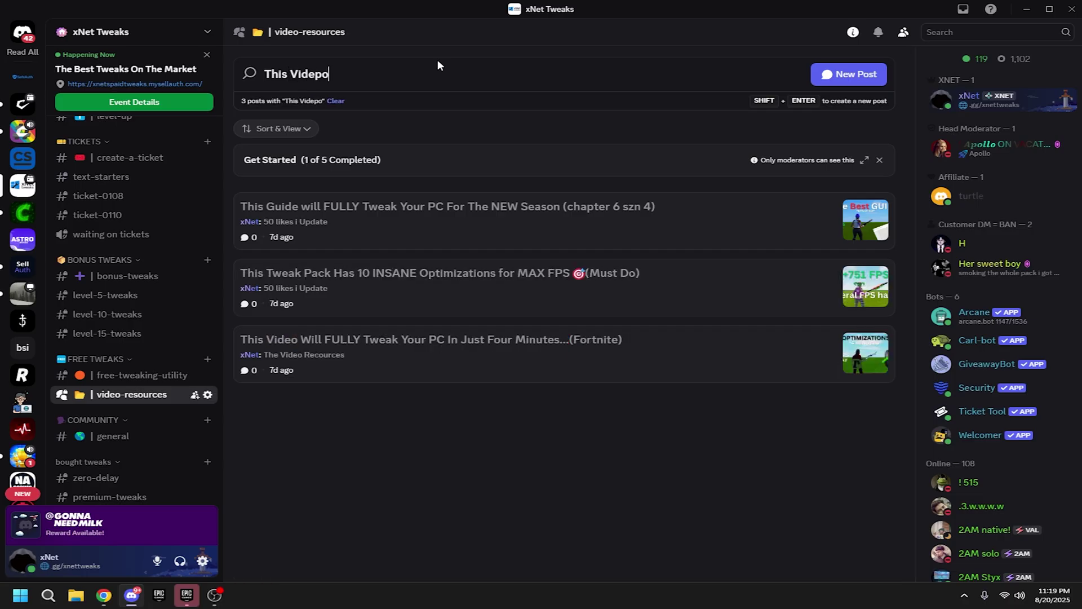
{"action": "key", "text": "BackSpace"}
{"action": "key", "text": "BackSpace"}
{"action": "type", "text": "o will fully twe"}
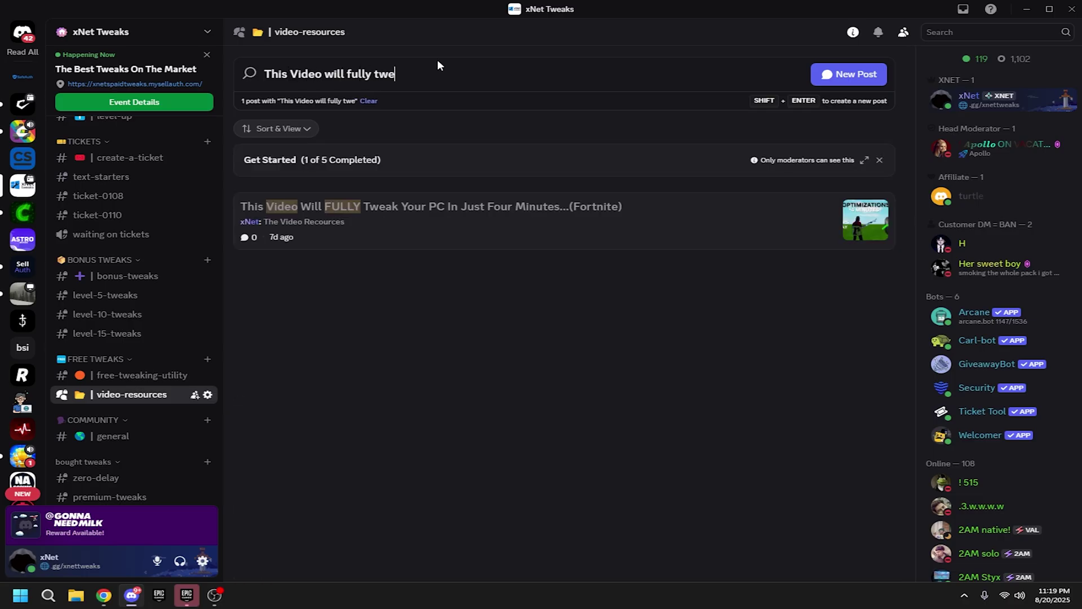
{"action": "type", "text": "ak your pc"}
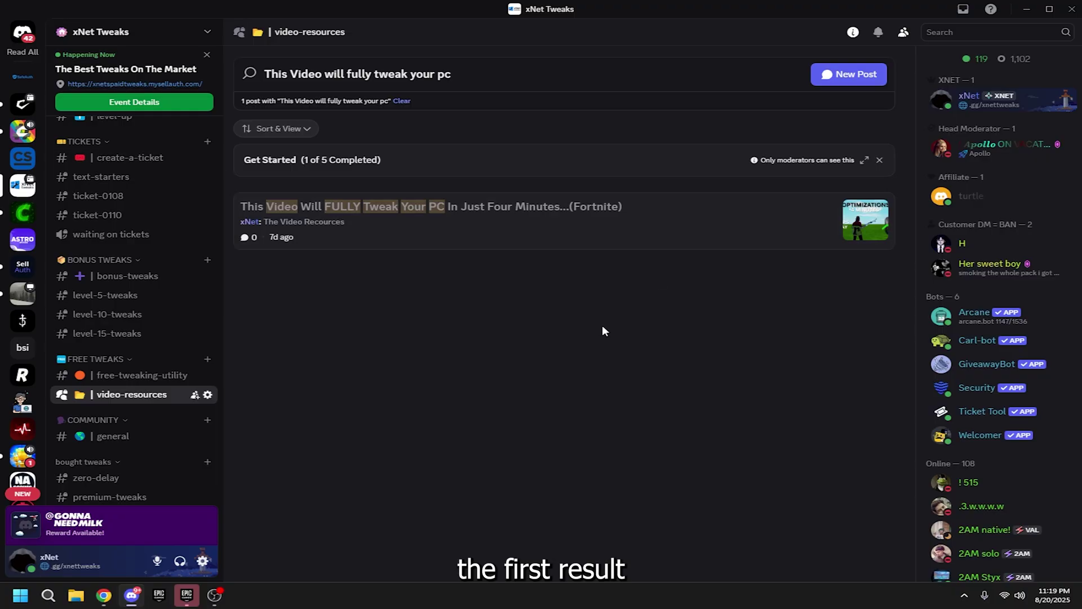
{"action": "left_click", "coordinate": [543, 221]}
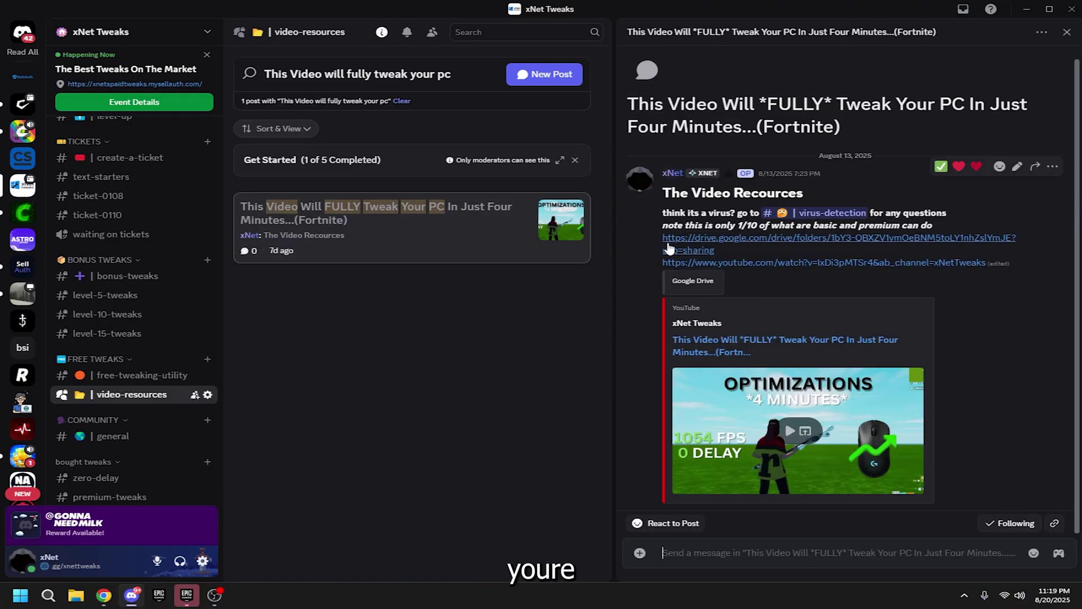
{"action": "left_click", "coordinate": [730, 240]}
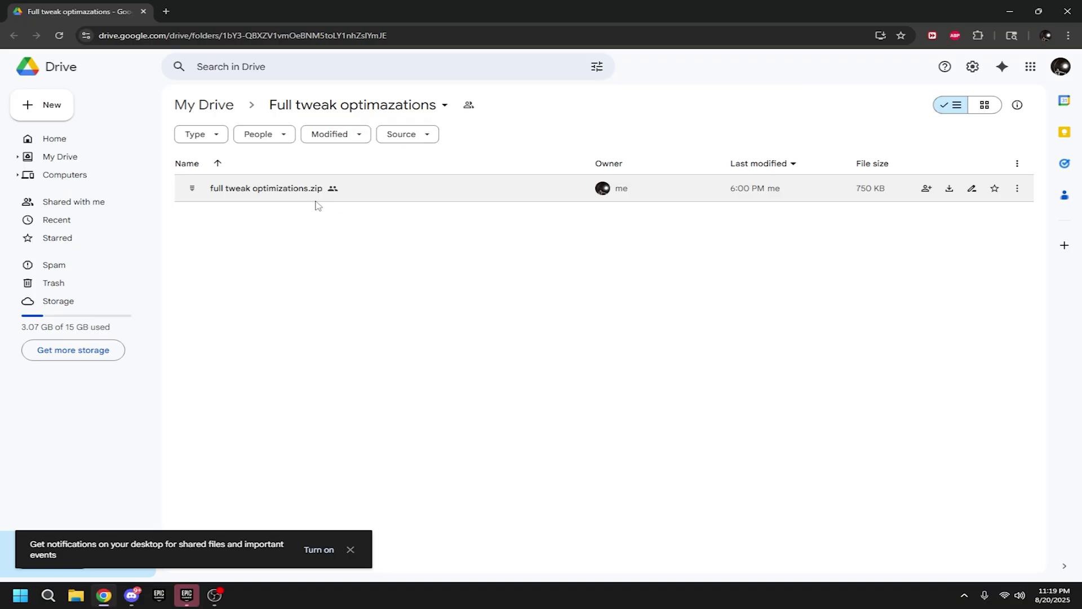
- Download full tweak optimizations.zip from Google Drive and start WinRAR's Extract files on it
{"action": "mouse_move", "coordinate": [921, 202]}
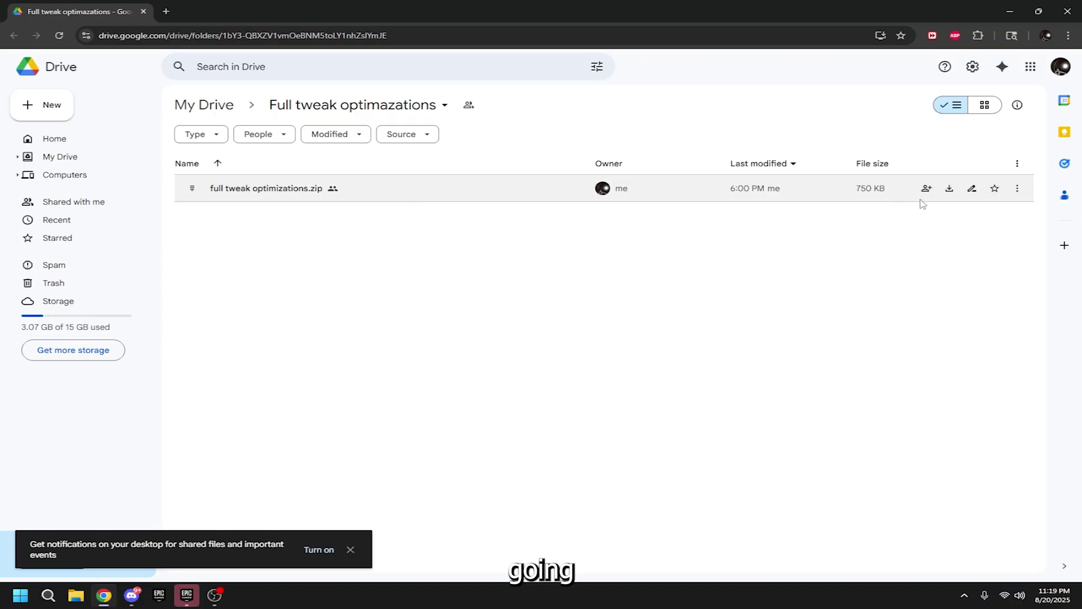
{"action": "left_click", "coordinate": [950, 192]}
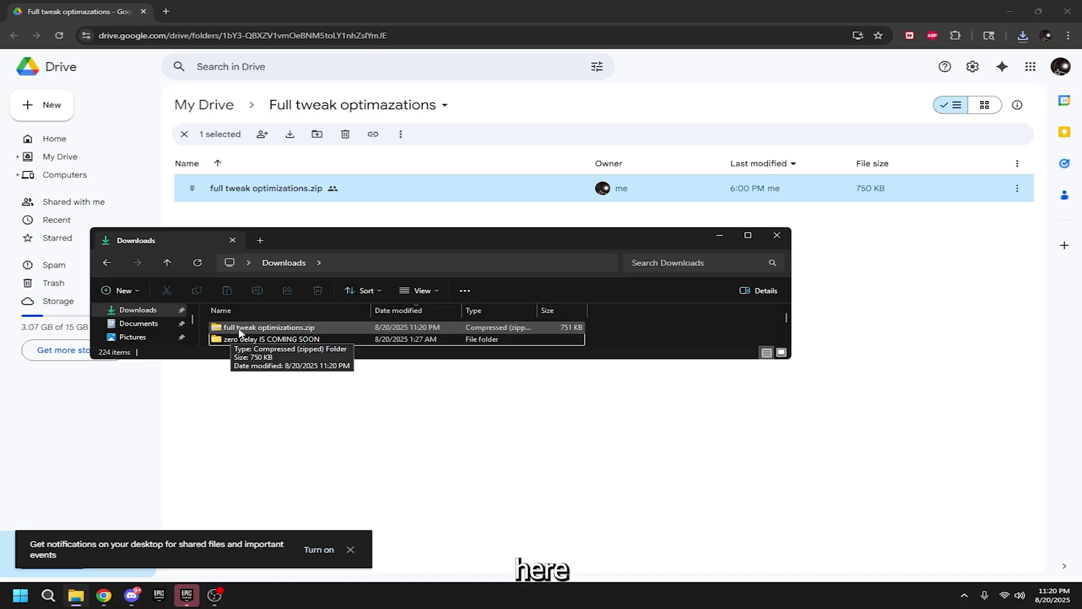
{"action": "right_click", "coordinate": [276, 327]}
{"action": "mouse_move", "coordinate": [316, 369]}
{"action": "left_click", "coordinate": [471, 382]}
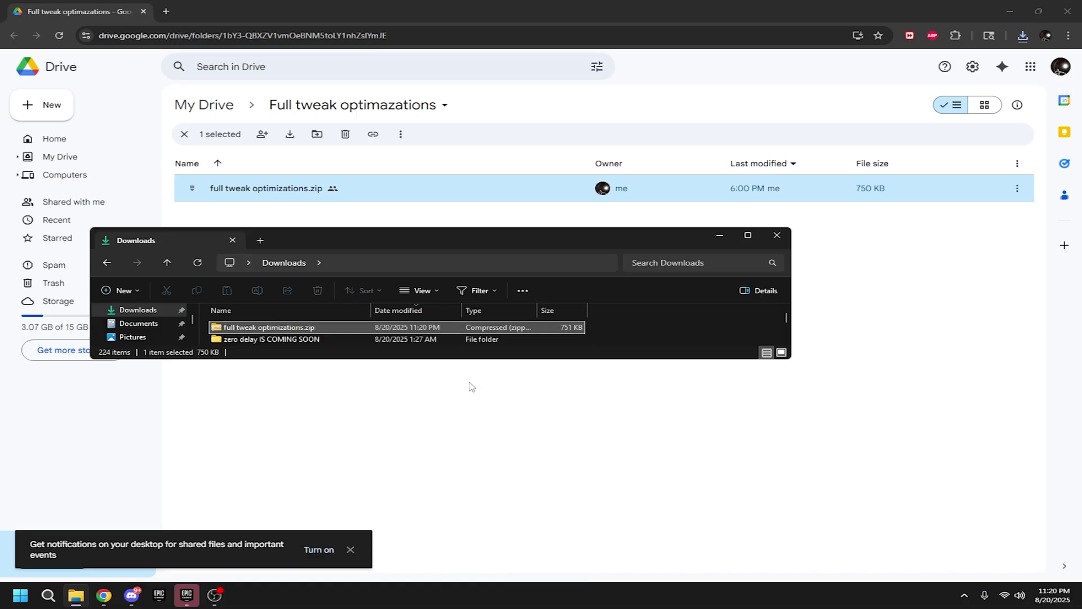
- Confirm extraction, open full tweak optimizations (1) and its inner folder, and select 1. nvidia profile inspector
{"action": "left_click", "coordinate": [576, 425]}
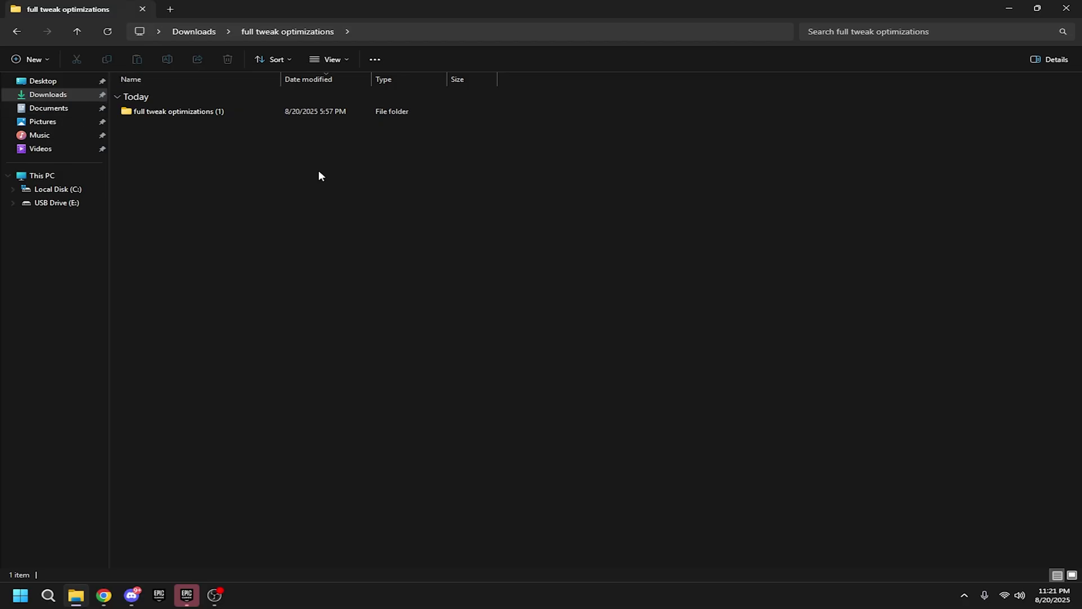
{"action": "left_click", "coordinate": [191, 111]}
{"action": "double_click", "coordinate": [186, 115]}
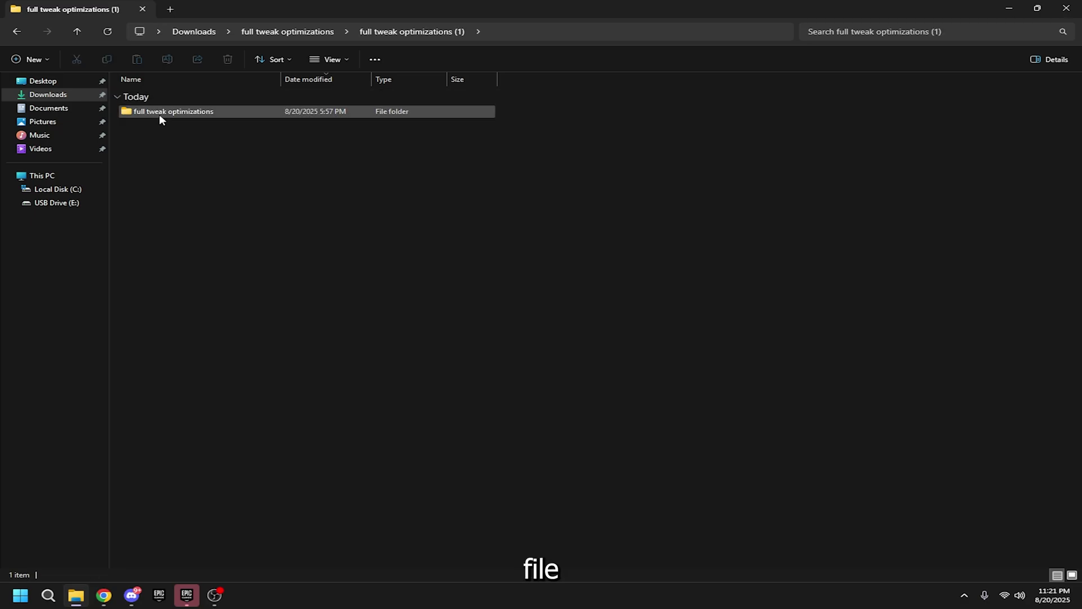
{"action": "double_click", "coordinate": [159, 114]}
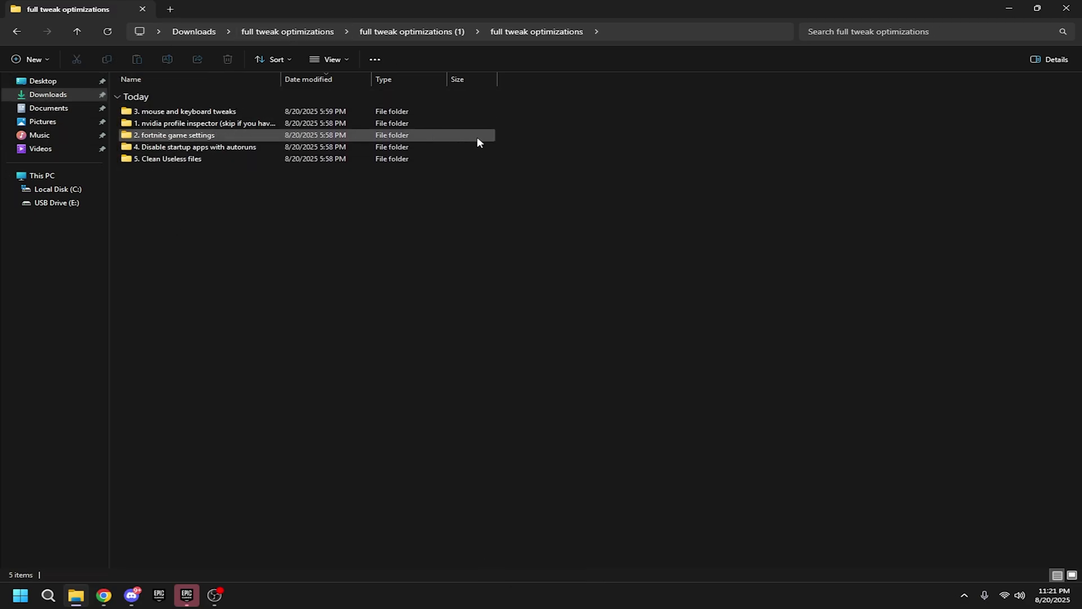
{"action": "left_click", "coordinate": [138, 124]}
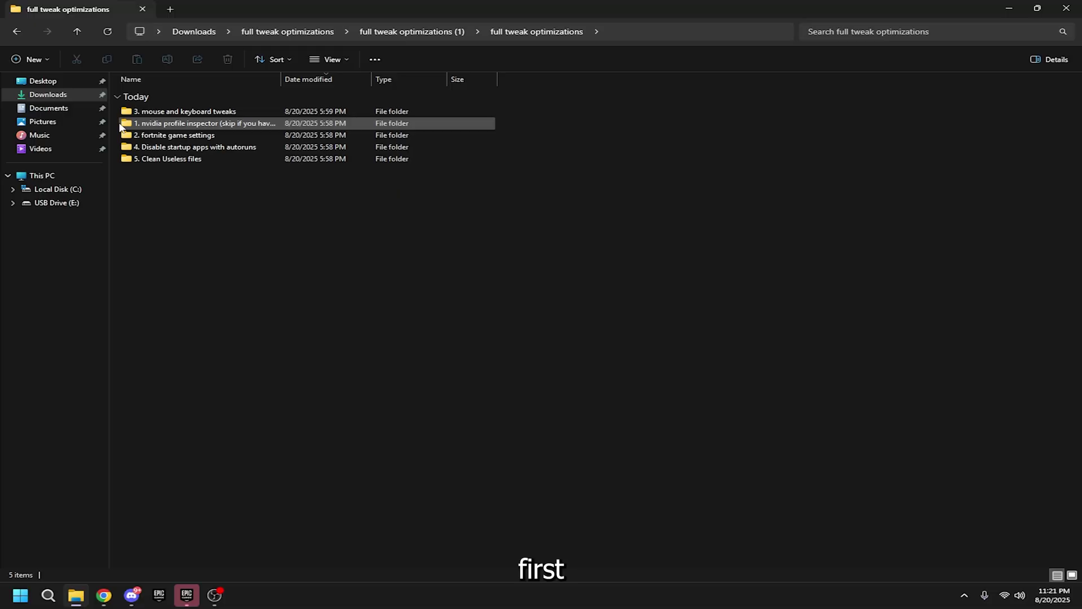
- Launch nvidiaProfileInspector.exe and load the Fortnite driver profile
{"action": "double_click", "coordinate": [140, 123]}
{"action": "left_click", "coordinate": [138, 111]}
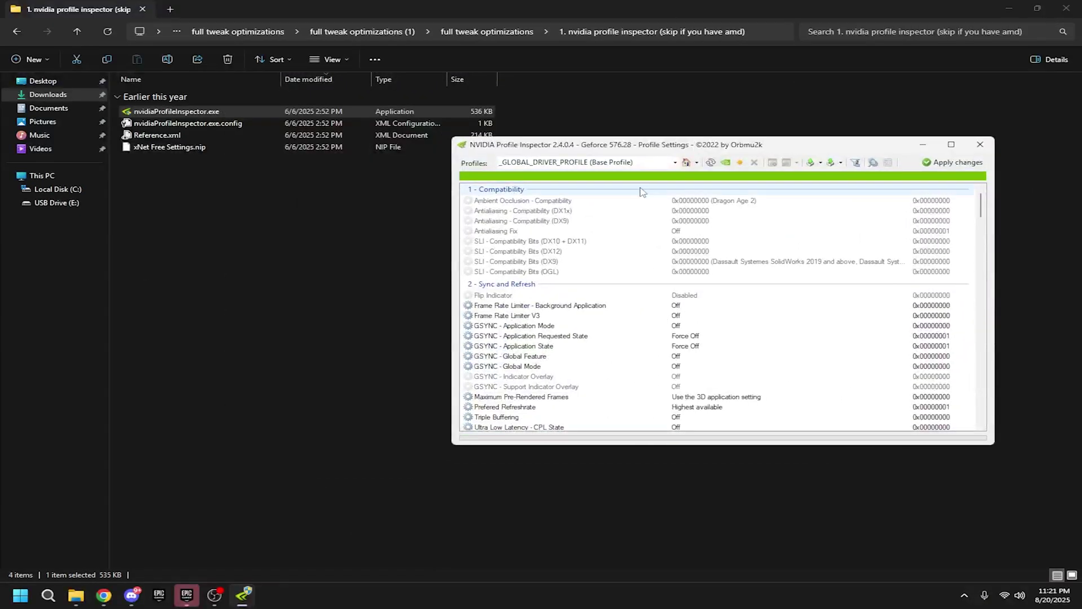
{"action": "left_click", "coordinate": [642, 165]}
{"action": "type", "text": "Fortn"}
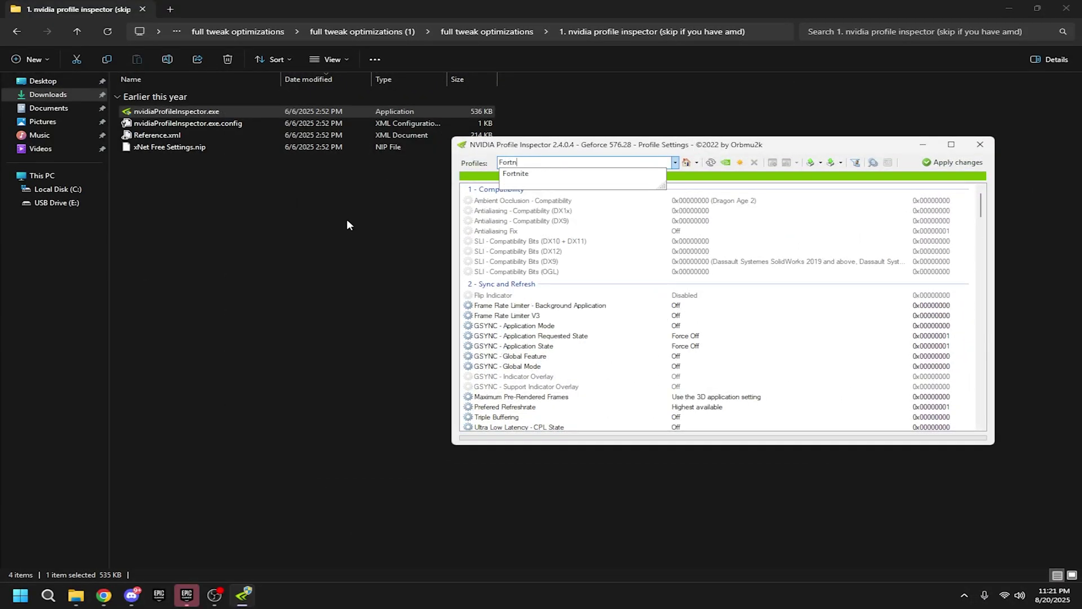
{"action": "key", "text": "Return"}
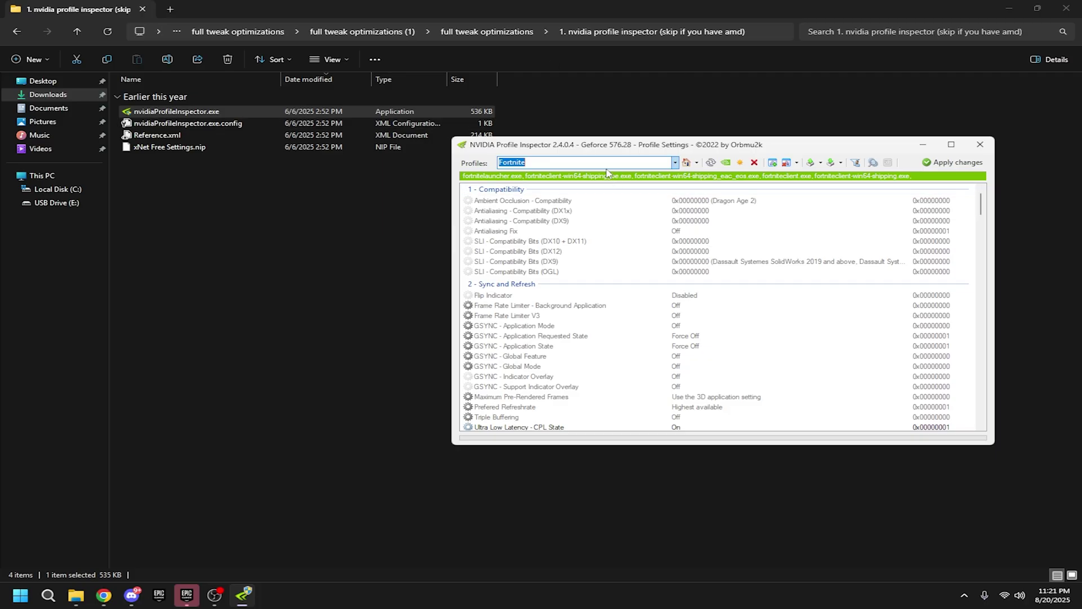
- Import xNet Free Settings.nip into the Fortnite profile, apply the changes, and close the inspector
{"action": "scroll", "coordinate": [607, 254], "scroll_direction": "down", "scroll_amount": 10}
{"action": "left_click_drag", "start_coordinate": [169, 147], "coordinate": [557, 223]}
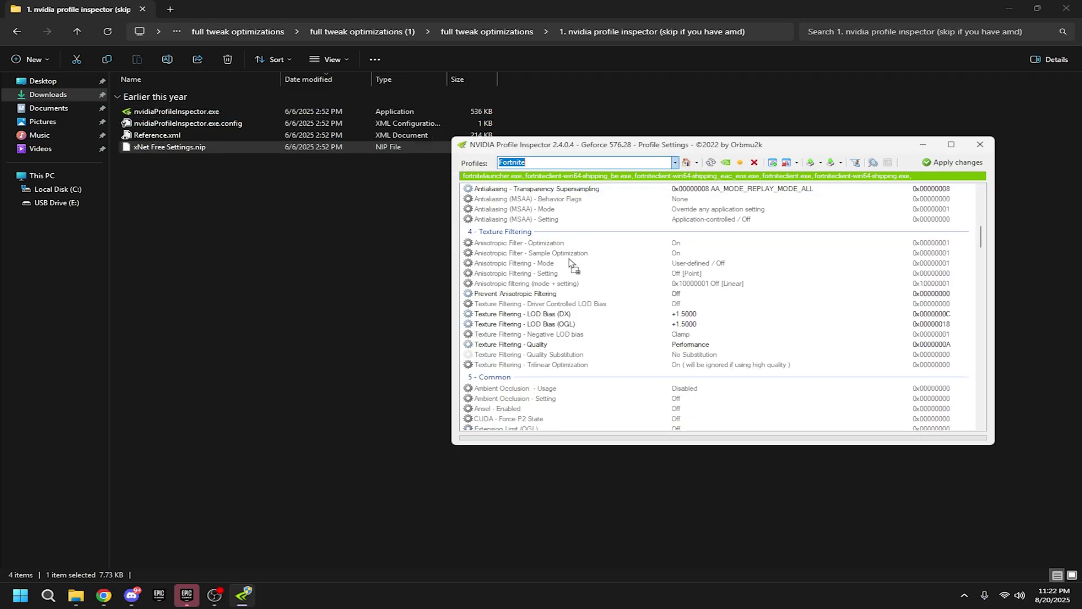
{"action": "left_click_drag", "start_coordinate": [569, 262], "coordinate": [571, 264]}
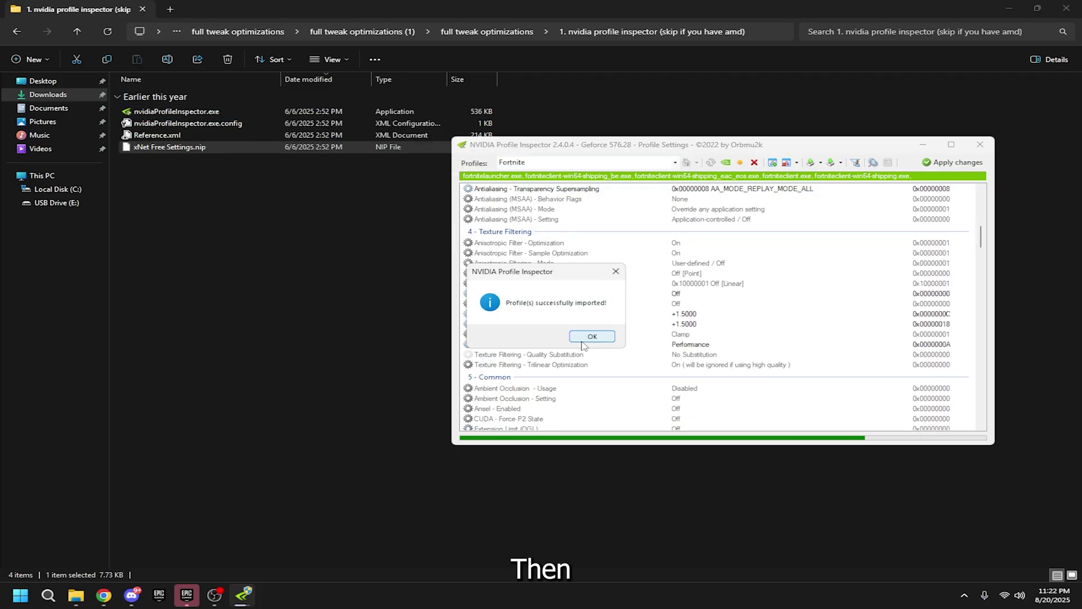
{"action": "left_click", "coordinate": [616, 271]}
{"action": "scroll", "coordinate": [541, 275], "scroll_direction": "down", "scroll_amount": 2}
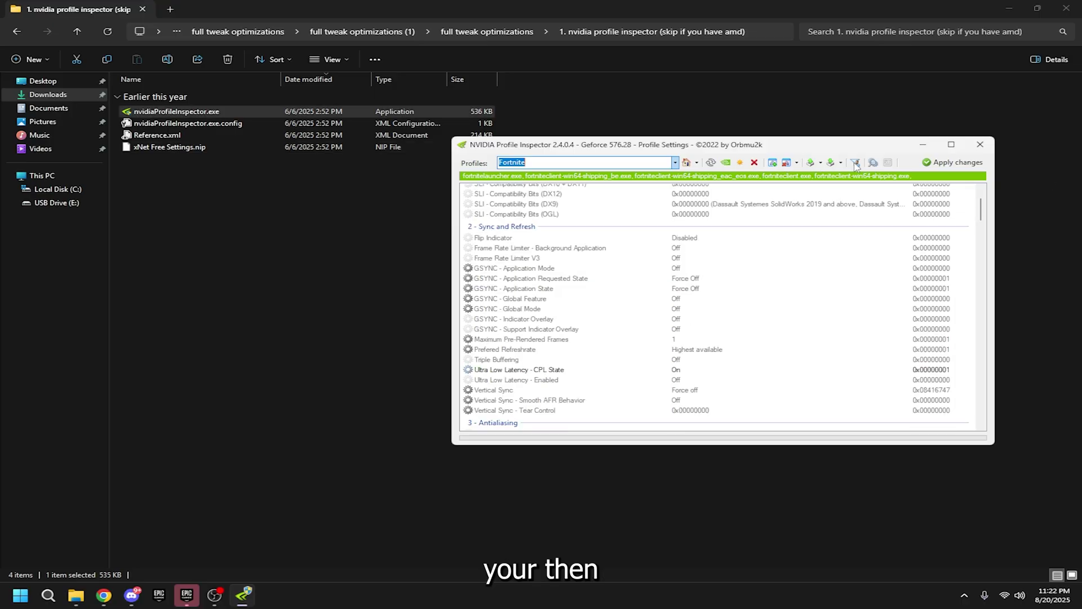
{"action": "left_click", "coordinate": [959, 163]}
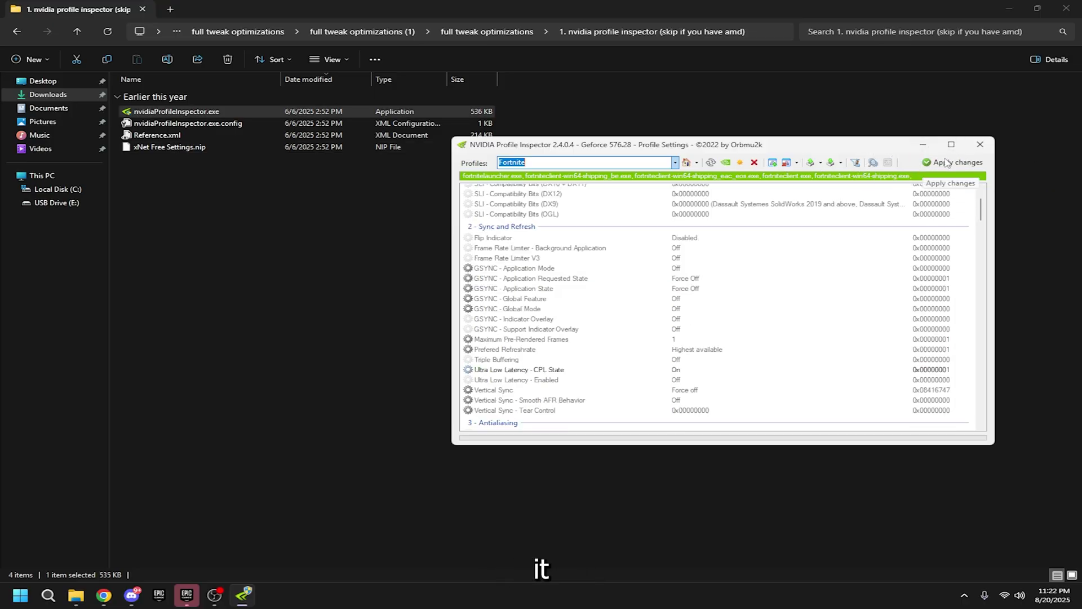
{"action": "left_click", "coordinate": [979, 145]}
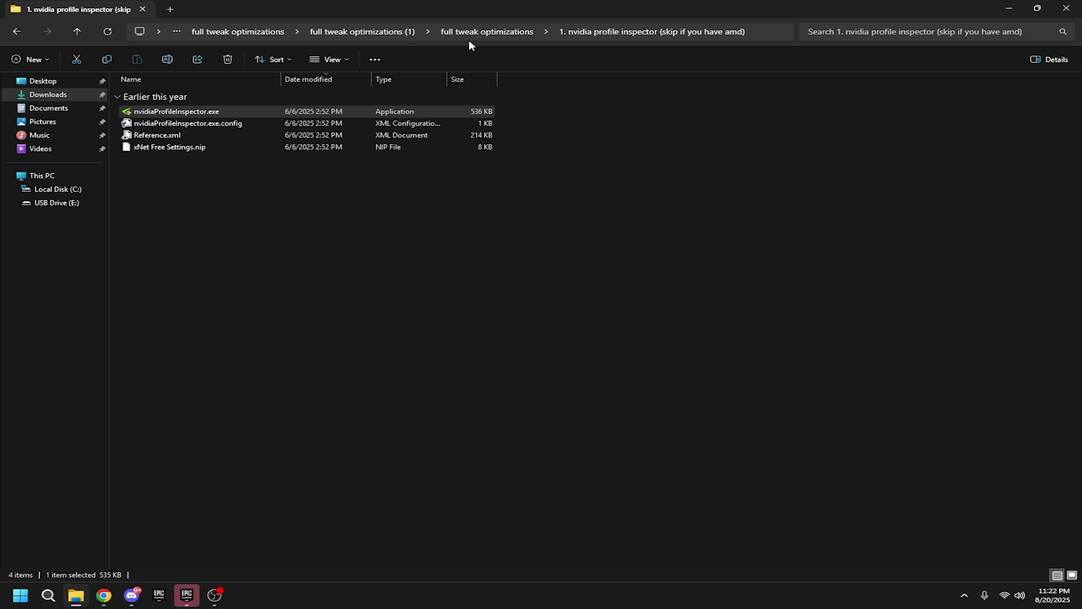
- Open the 2. fortnite game settings folder in a restored Explorer window
{"action": "left_click", "coordinate": [496, 33]}
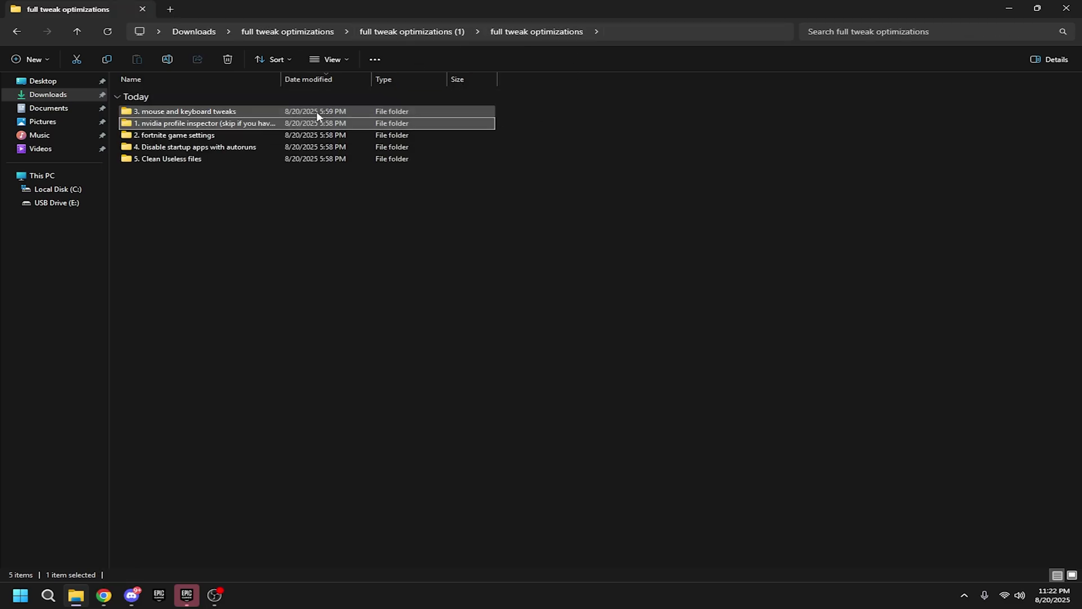
{"action": "double_click", "coordinate": [198, 137]}
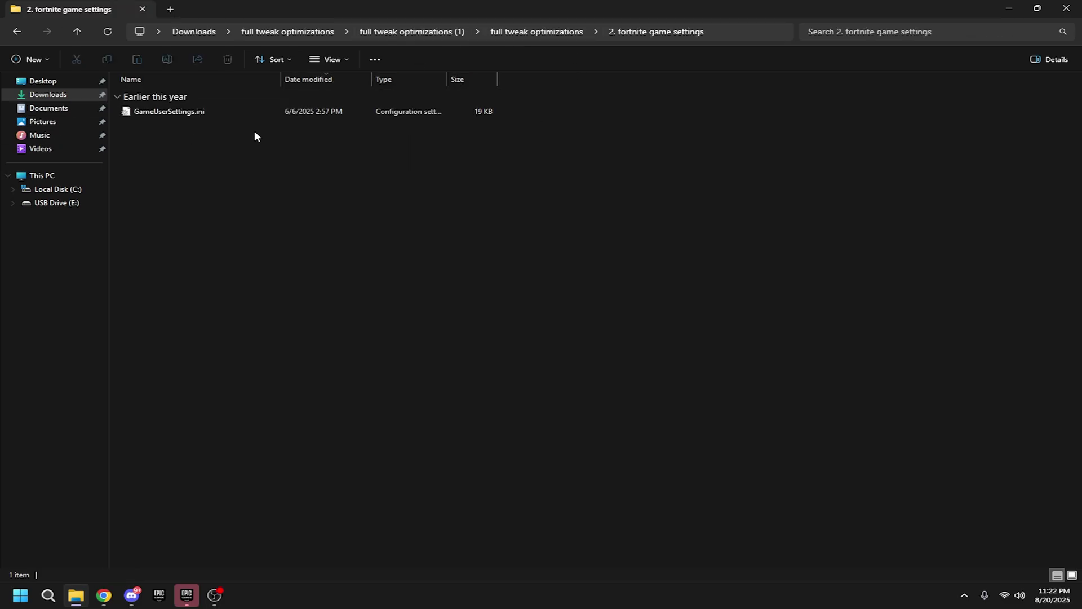
{"action": "key", "text": "super+Down"}
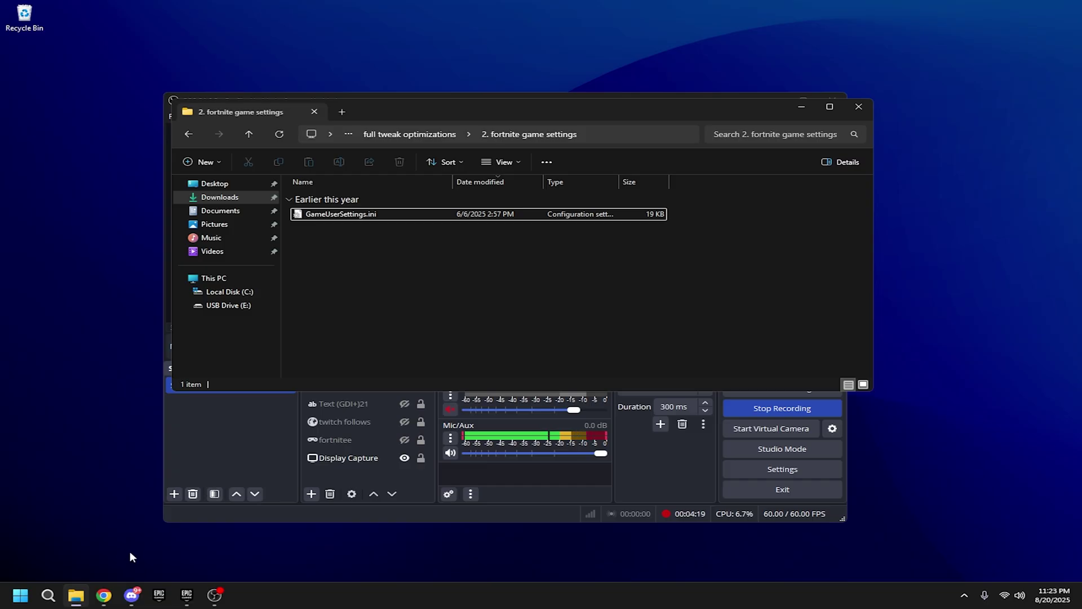
- Open the local AppData folder through the Run dialog with %localappdata%
{"action": "key", "text": "super"}
{"action": "key", "text": "super+s"}
{"action": "key", "text": "Escape"}
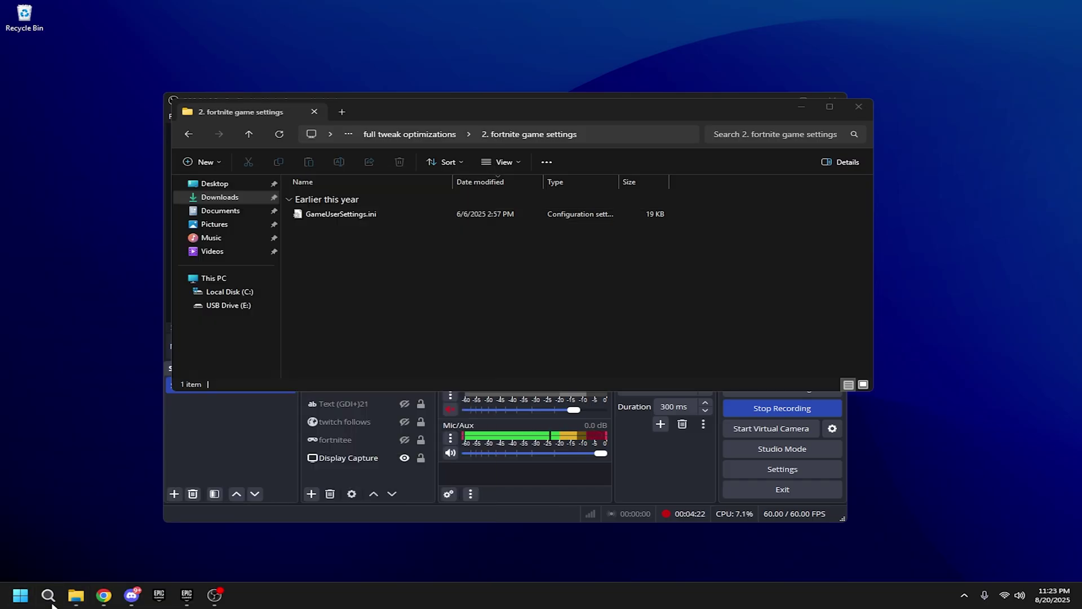
{"action": "key", "text": "super+s"}
{"action": "type", "text": "run"}
{"action": "key", "text": "Return"}
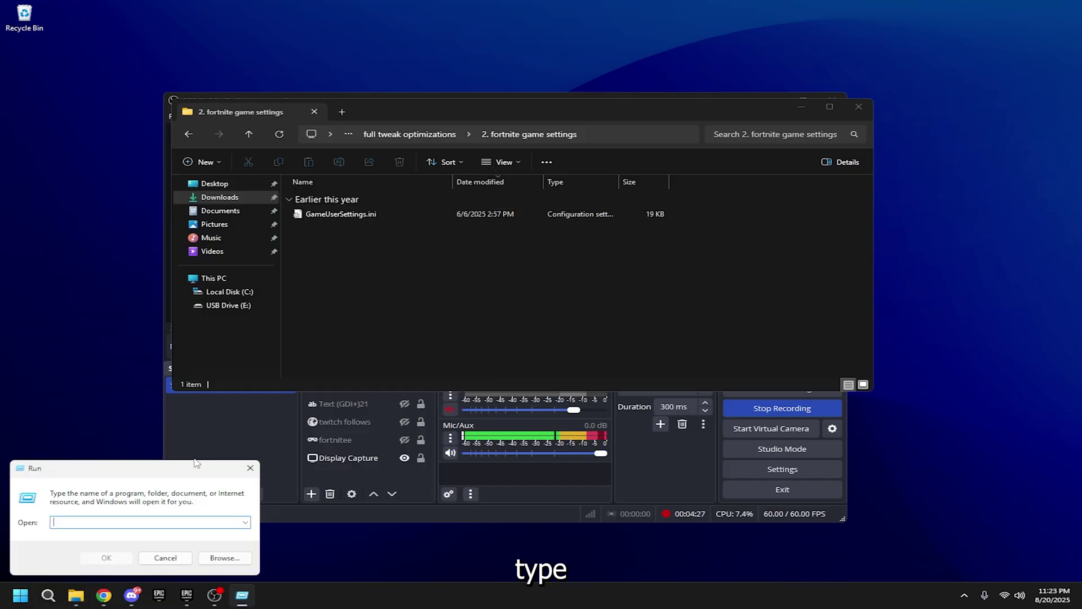
{"action": "type", "text": "%localappdata%"}
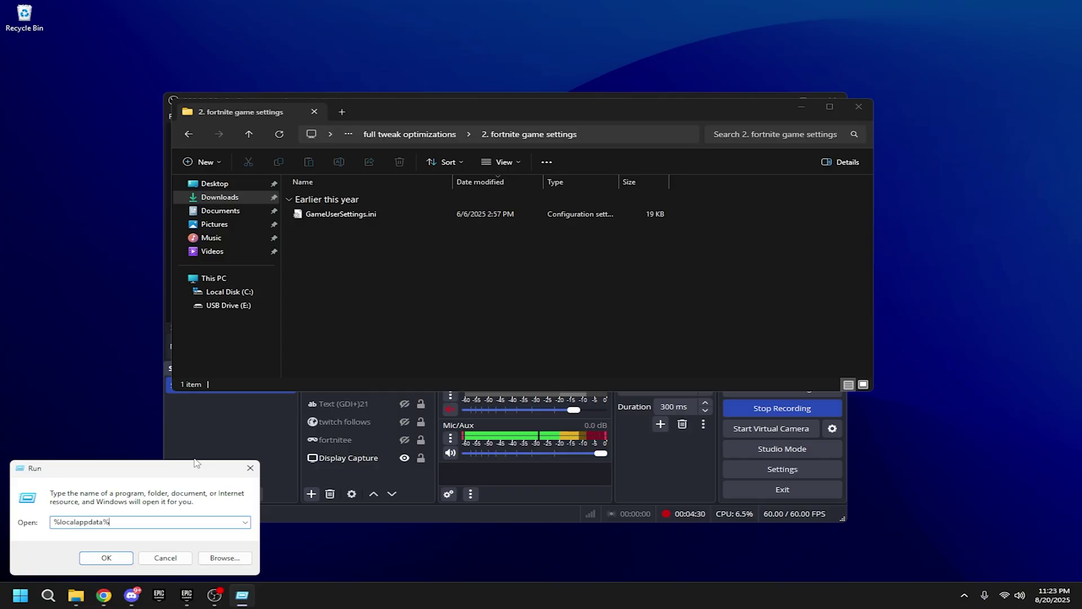
{"action": "key", "text": "Return"}
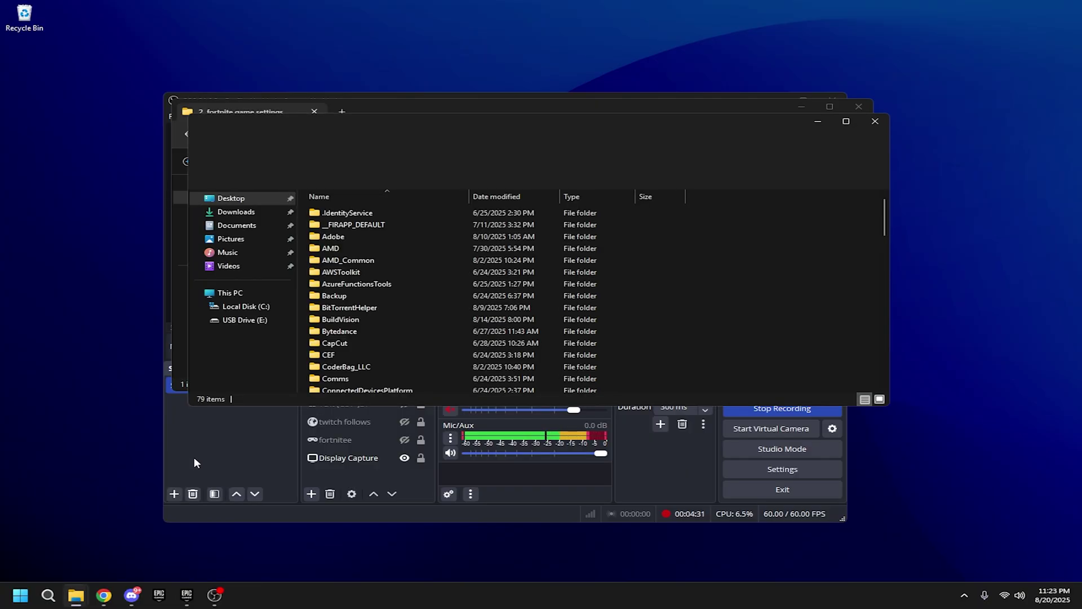
- Navigate to FortniteGame\Saved\Config\WindowsClient
{"action": "key", "text": "f"}
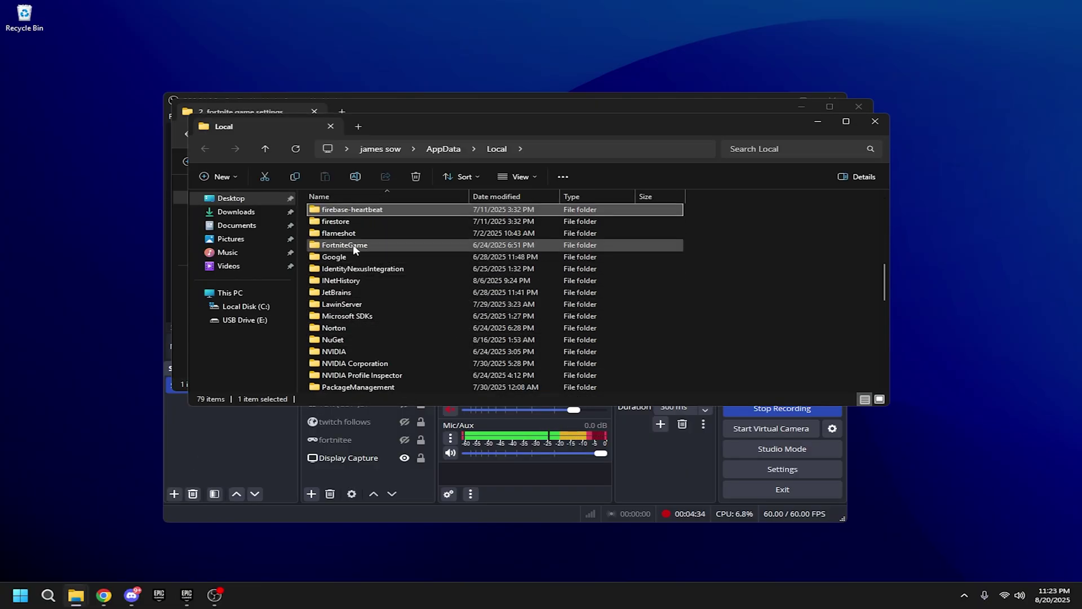
{"action": "left_click", "coordinate": [349, 245]}
{"action": "double_click", "coordinate": [344, 246]}
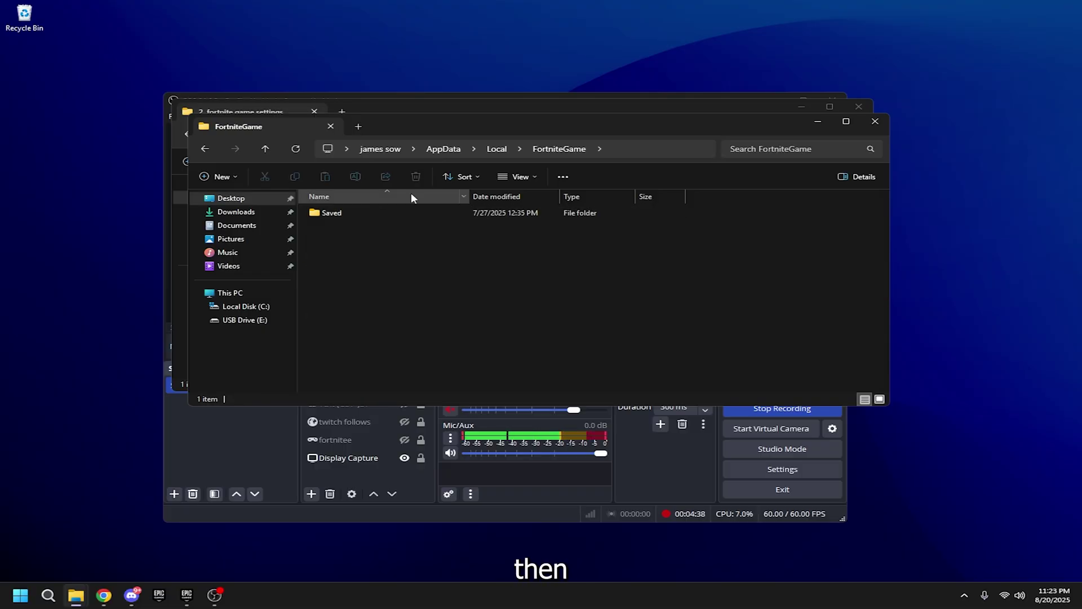
{"action": "double_click", "coordinate": [337, 214]}
{"action": "double_click", "coordinate": [335, 223]}
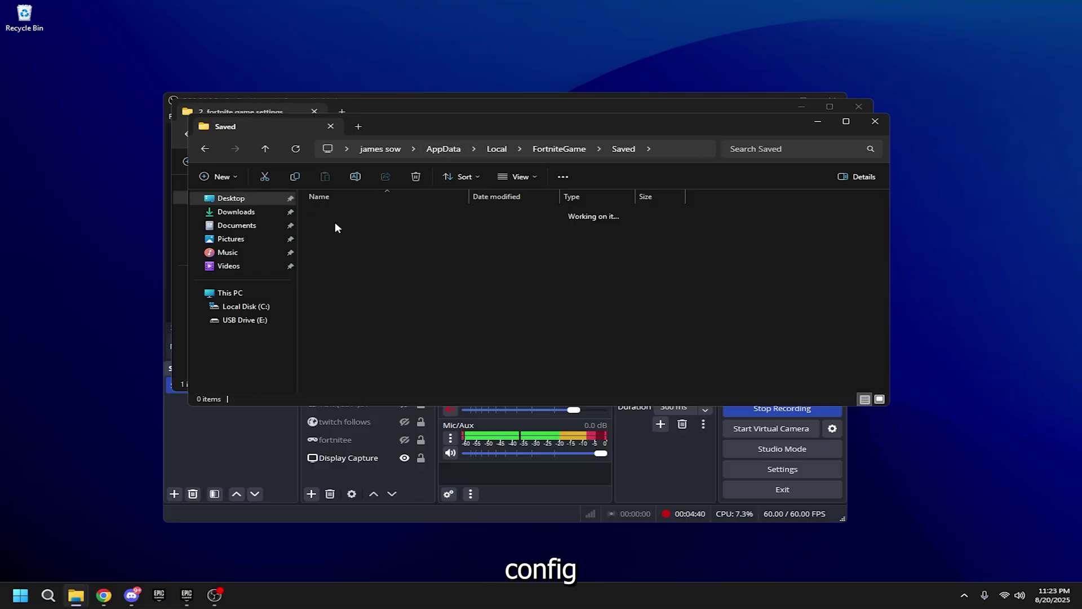
{"action": "double_click", "coordinate": [339, 224]}
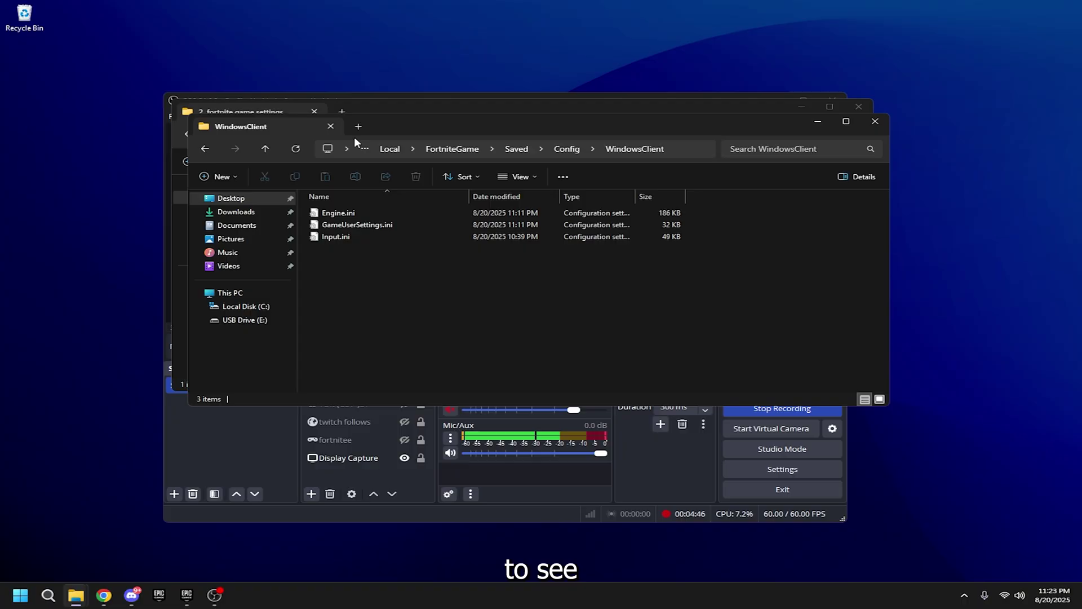
- Drag GameUserSettings.ini into the fortnite game settings folder, then close the WindowsClient window
{"action": "left_click_drag", "start_coordinate": [354, 136], "coordinate": [608, 144]}
{"action": "left_click_drag", "start_coordinate": [406, 113], "coordinate": [210, 154]}
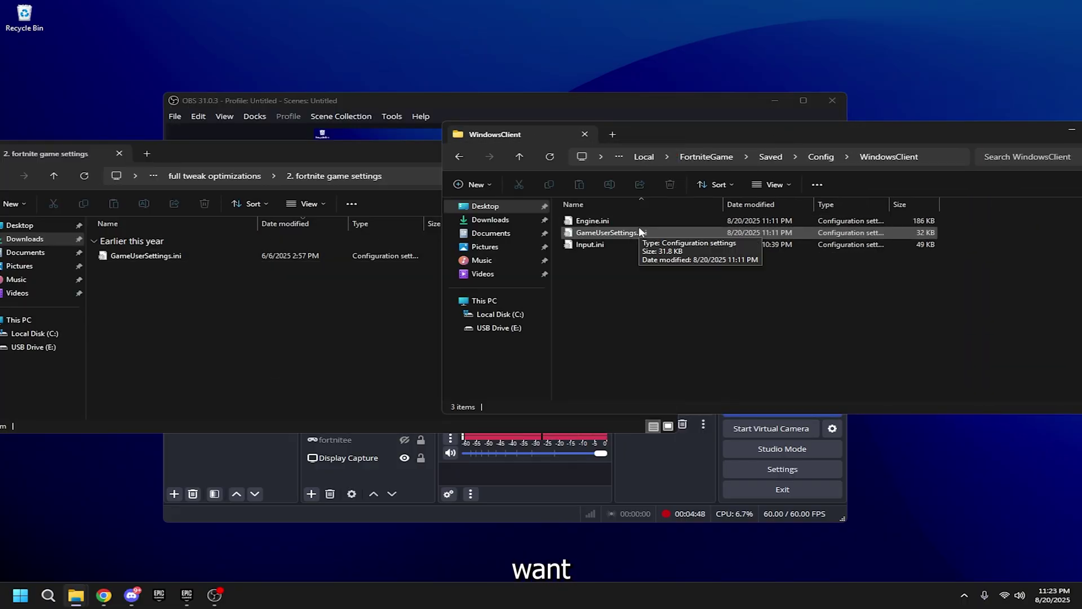
{"action": "left_click_drag", "start_coordinate": [611, 232], "coordinate": [246, 290]}
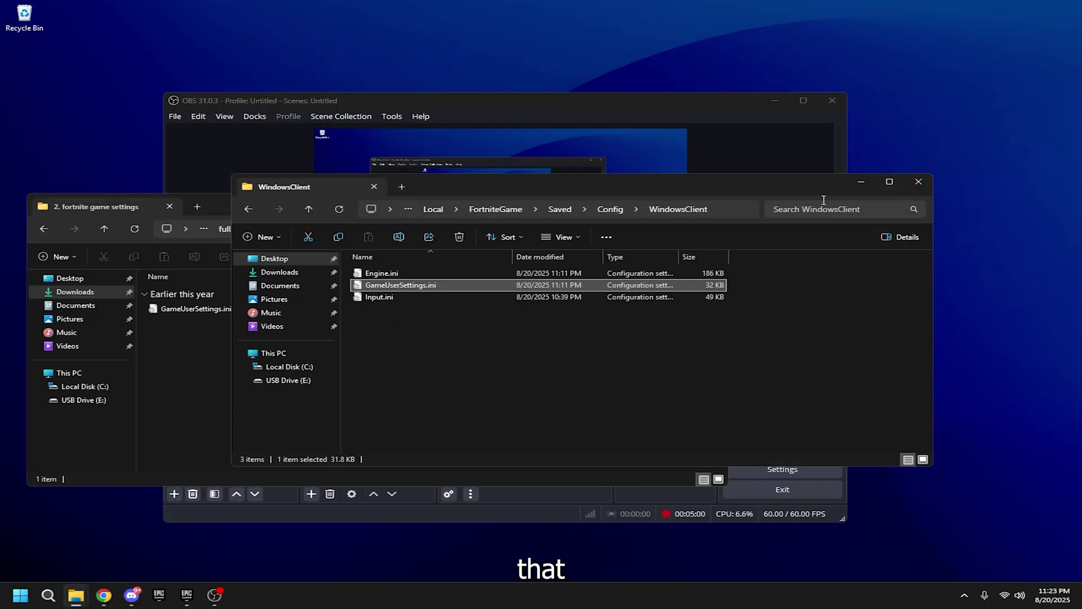
{"action": "left_click", "coordinate": [918, 182]}
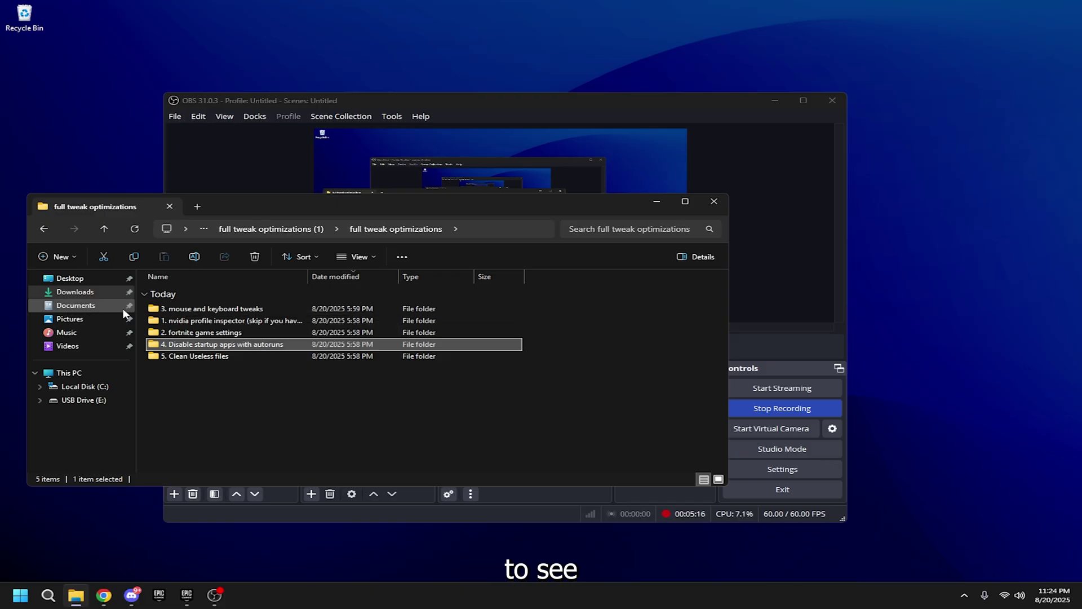
- Run the KBM script from 3. mouse and keyboard tweaks, review its CPU-tier options, and close the console
{"action": "double_click", "coordinate": [236, 309]}
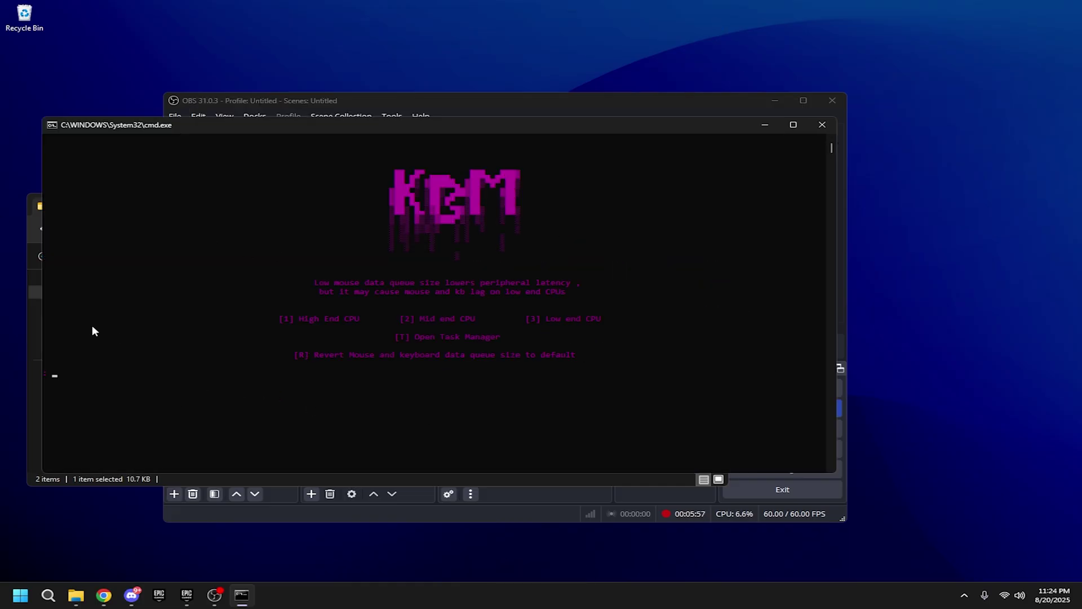
{"action": "left_click_drag", "start_coordinate": [249, 319], "coordinate": [662, 320]}
{"action": "left_click", "coordinate": [633, 273]}
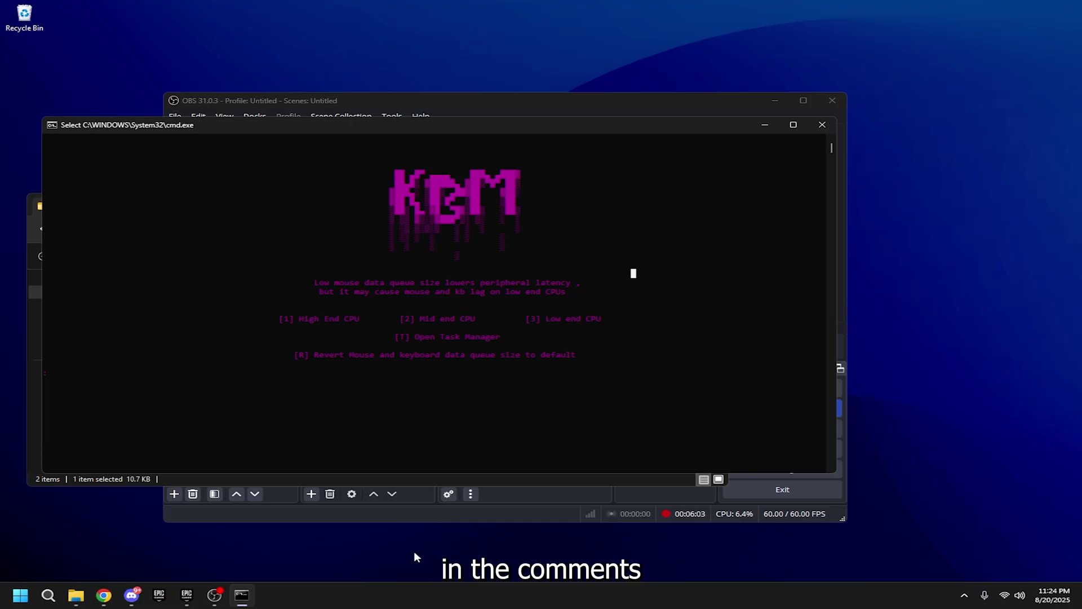
{"action": "left_click_drag", "start_coordinate": [620, 128], "coordinate": [558, 237]}
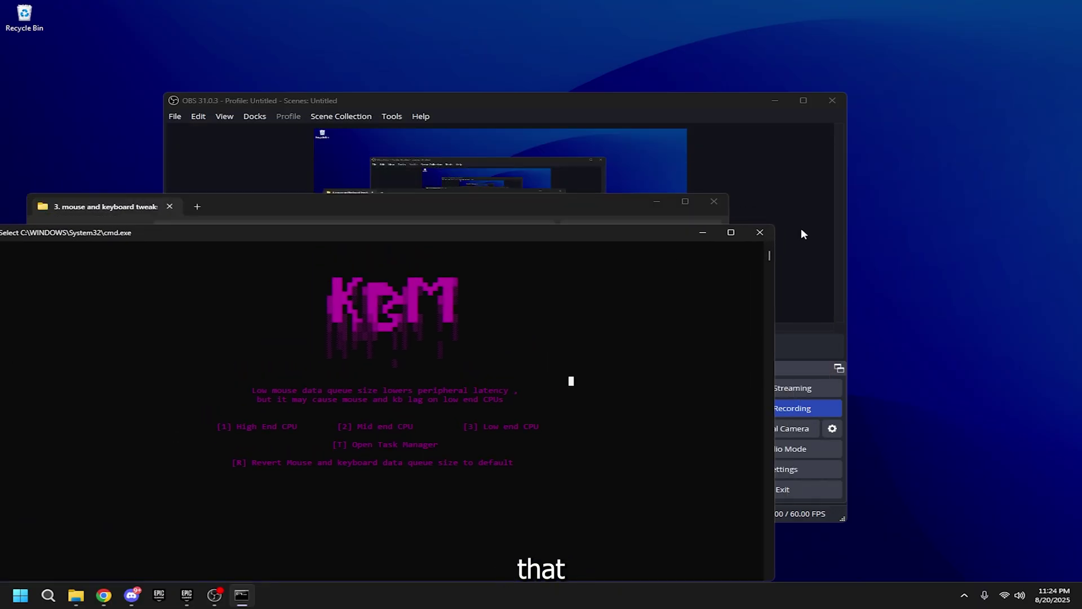
{"action": "left_click", "coordinate": [759, 235]}
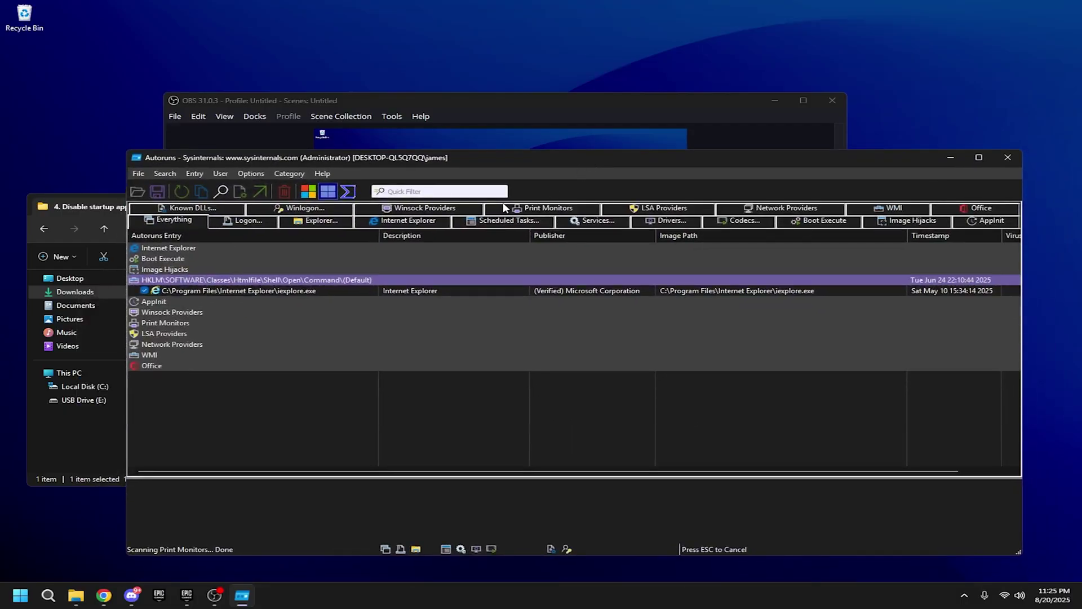
- Untick Adobe Creative Cloud in Autoruns' Logon entries so it no longer starts at logon
{"action": "left_click", "coordinate": [231, 222]}
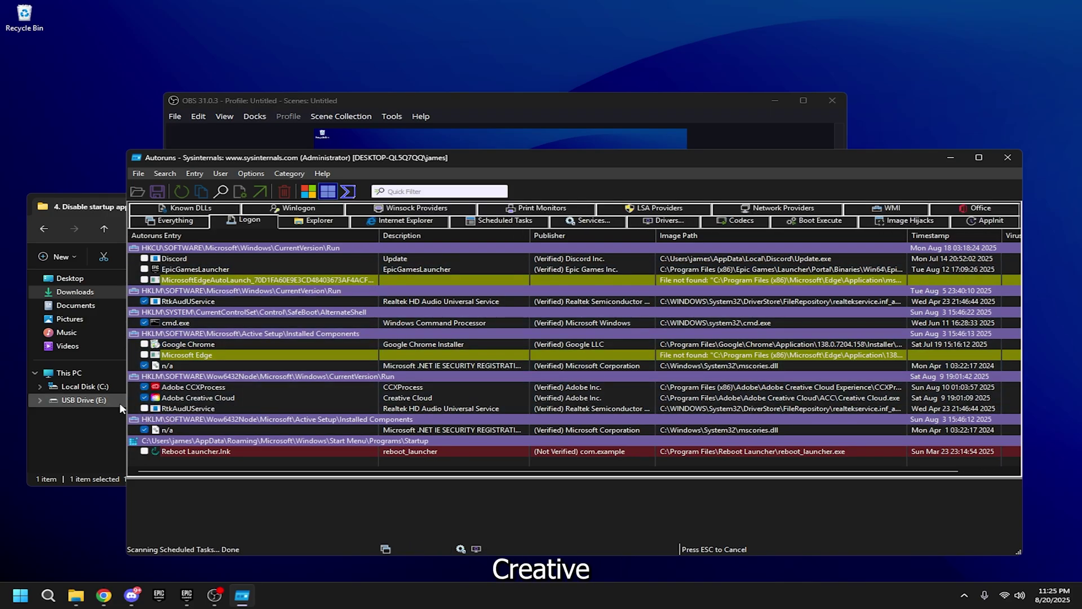
{"action": "left_click", "coordinate": [145, 398]}
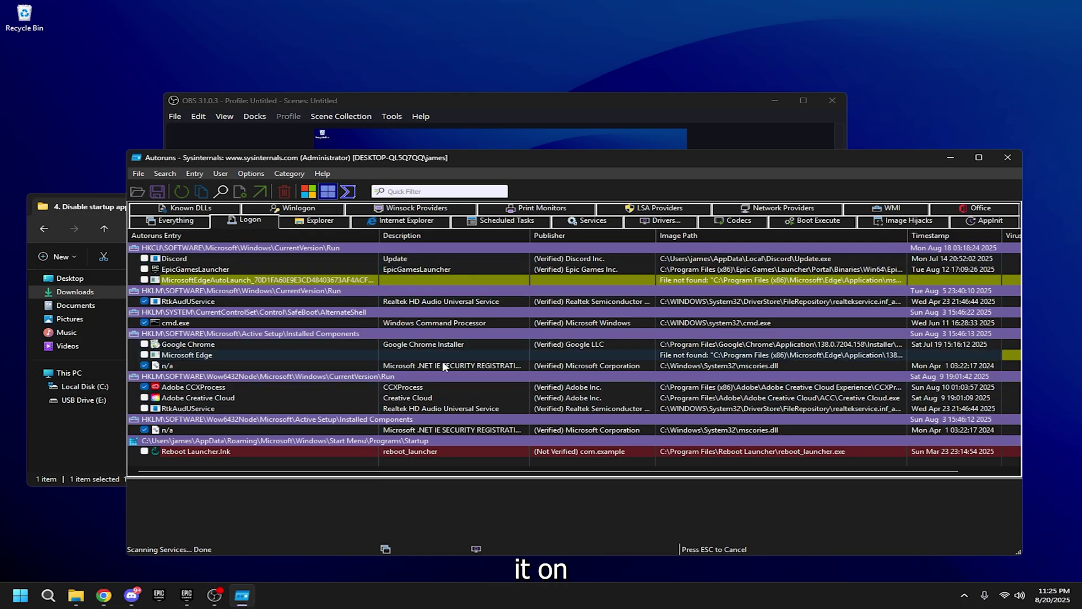
{"action": "left_click_drag", "start_coordinate": [327, 157], "coordinate": [294, 141]}
- Launch Disk Cleanup for drive C: from the '5. Clean Useless files' folder
{"action": "left_click", "coordinate": [977, 141]}
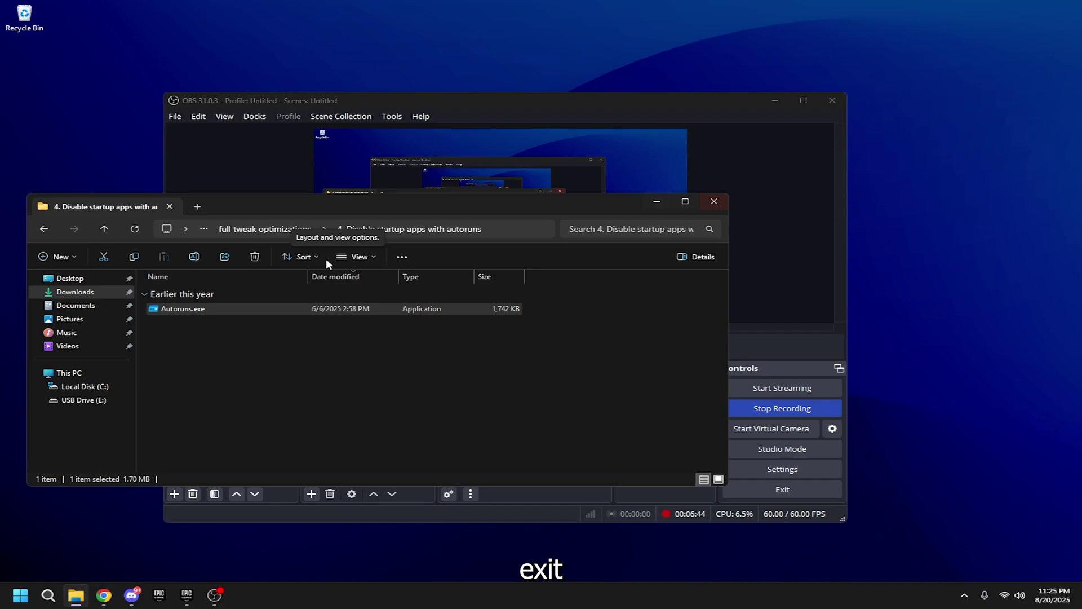
{"action": "key", "text": "alt+Up"}
{"action": "left_click", "coordinate": [257, 356]}
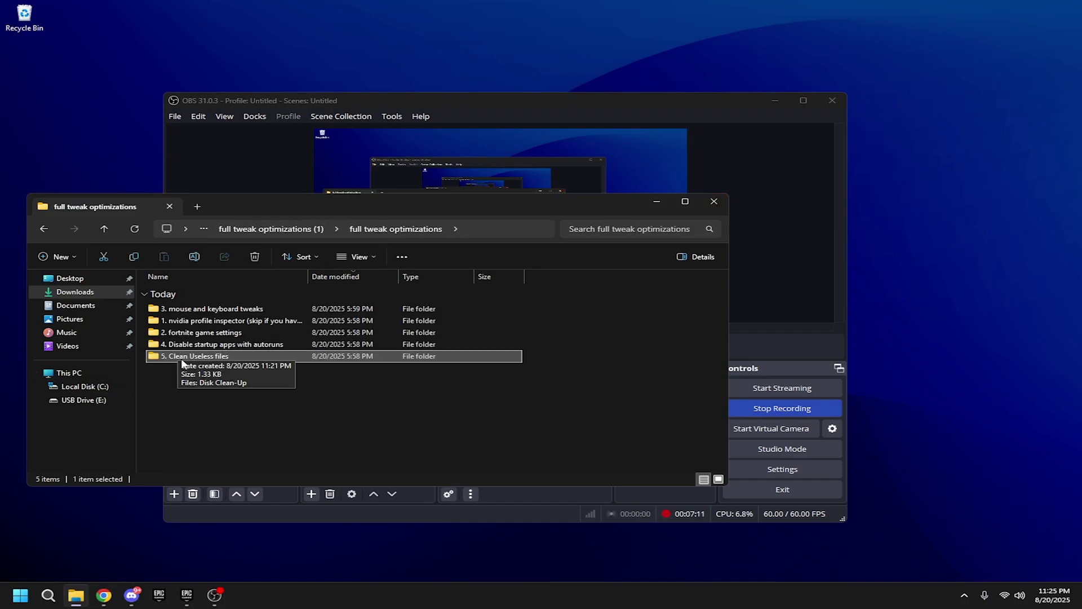
{"action": "double_click", "coordinate": [179, 356]}
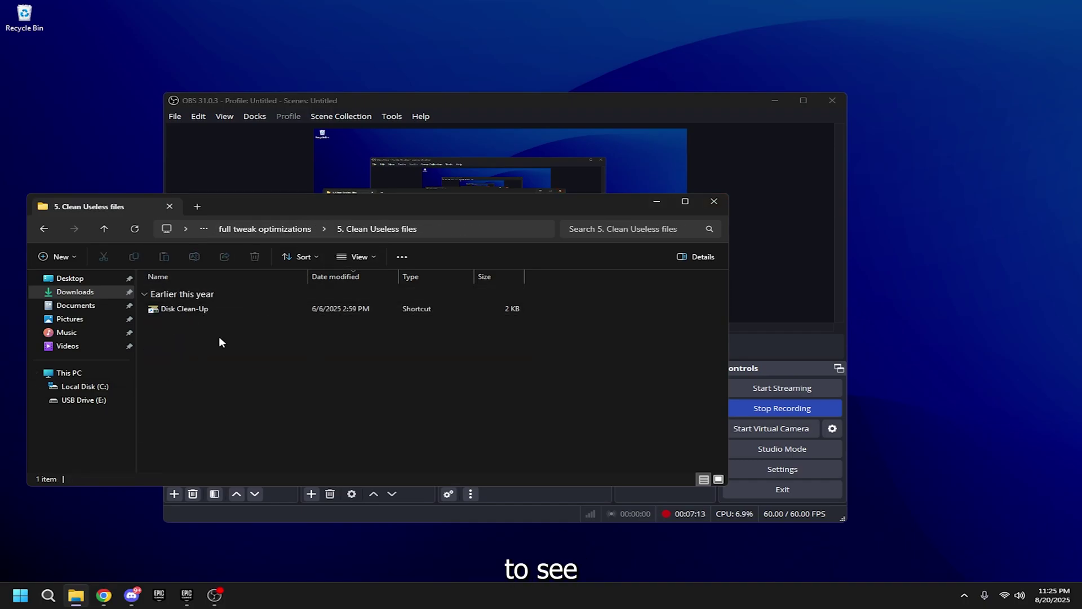
{"action": "left_click", "coordinate": [244, 313]}
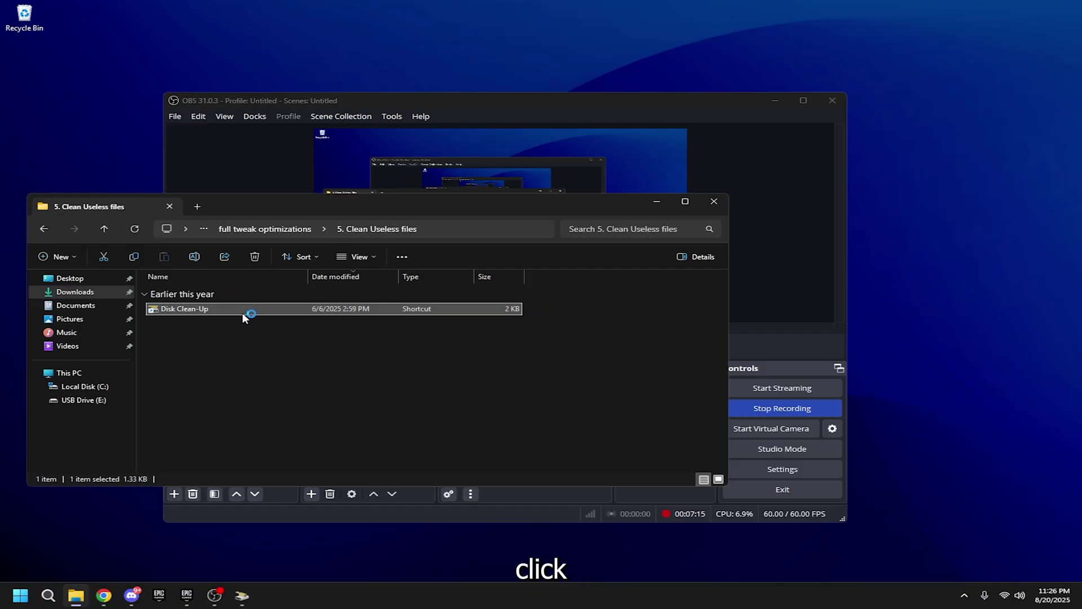
{"action": "double_click", "coordinate": [242, 312]}
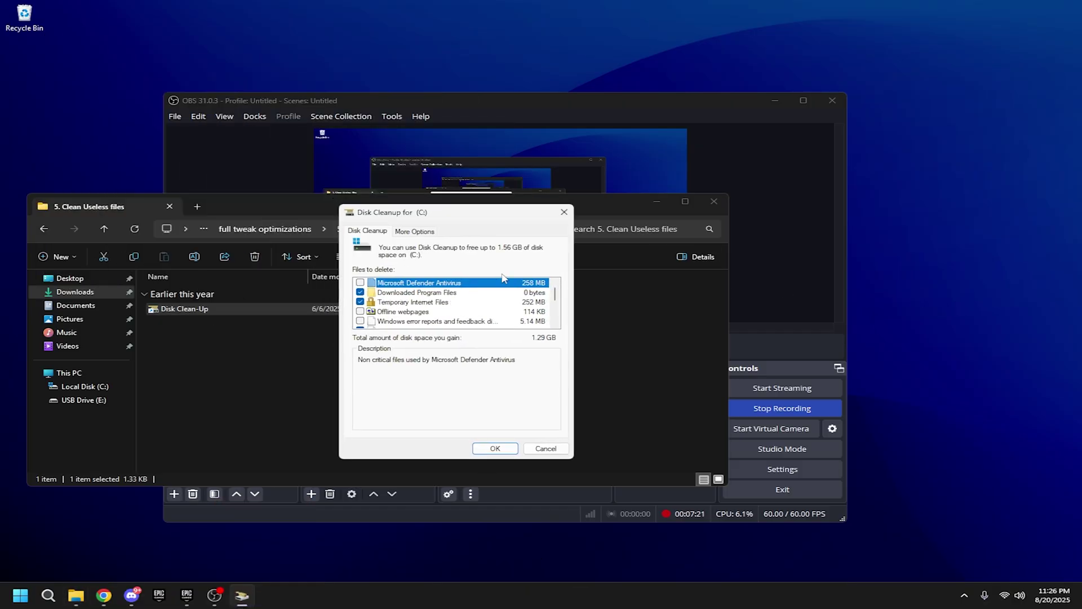
- Delete 1.15 GB of junk with DirectX Shader Cache unticked, then reach Shut down or sign out
{"action": "scroll", "coordinate": [369, 303], "scroll_direction": "down", "scroll_amount": 3}
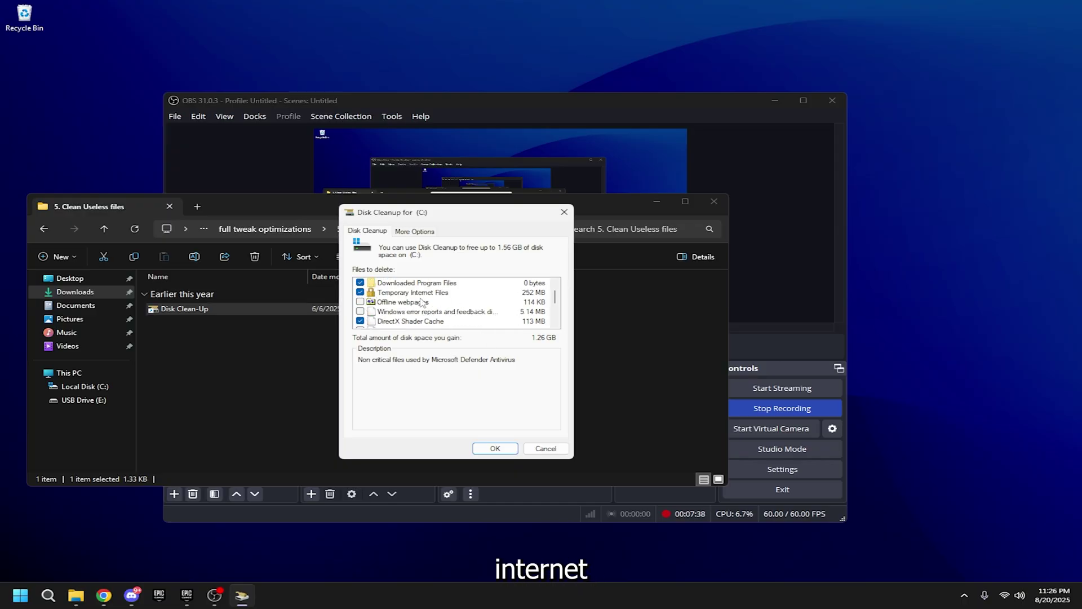
{"action": "scroll", "coordinate": [351, 293], "scroll_direction": "down", "scroll_amount": 1}
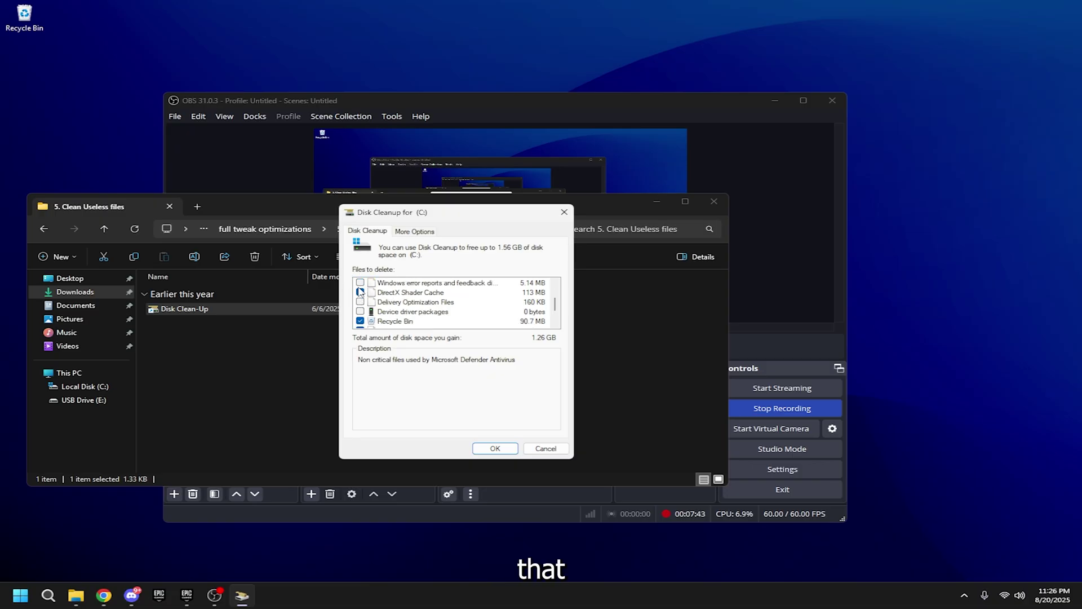
{"action": "left_click", "coordinate": [360, 292]}
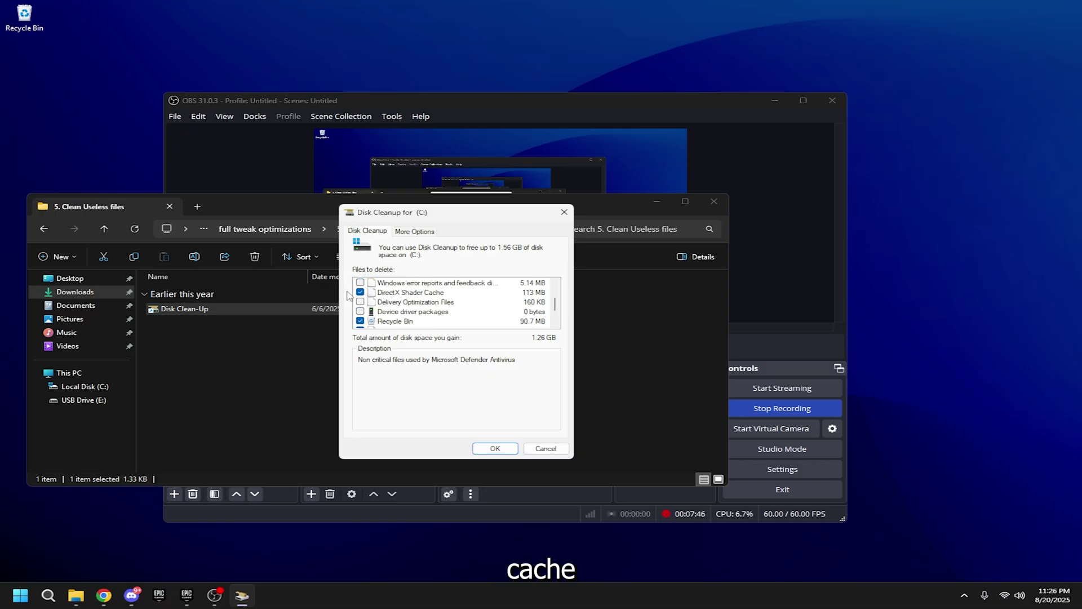
{"action": "left_click", "coordinate": [360, 292]}
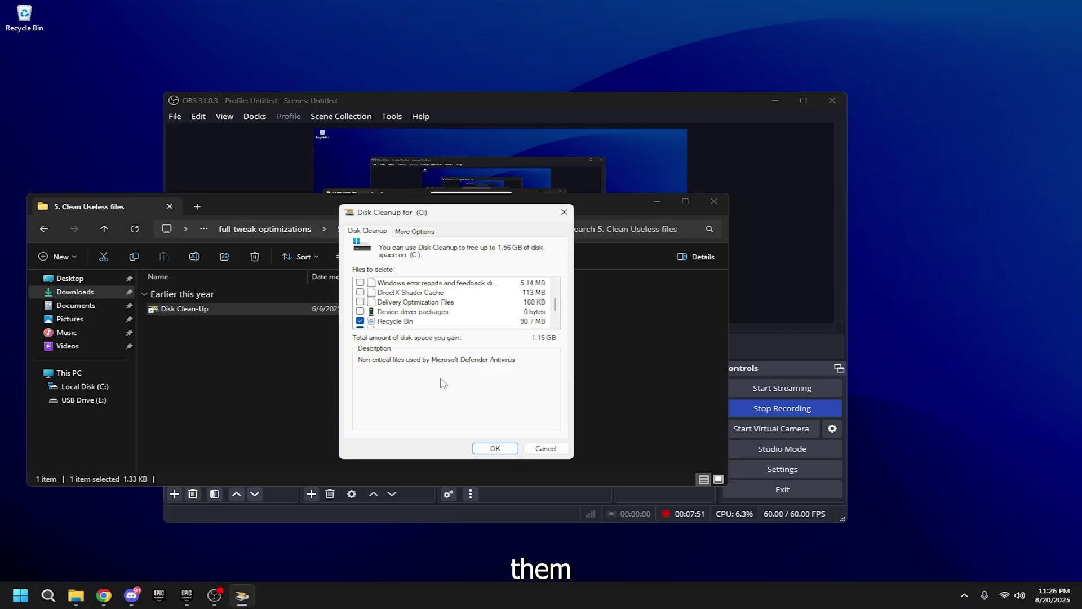
{"action": "left_click", "coordinate": [495, 449]}
{"action": "left_click", "coordinate": [558, 304]}
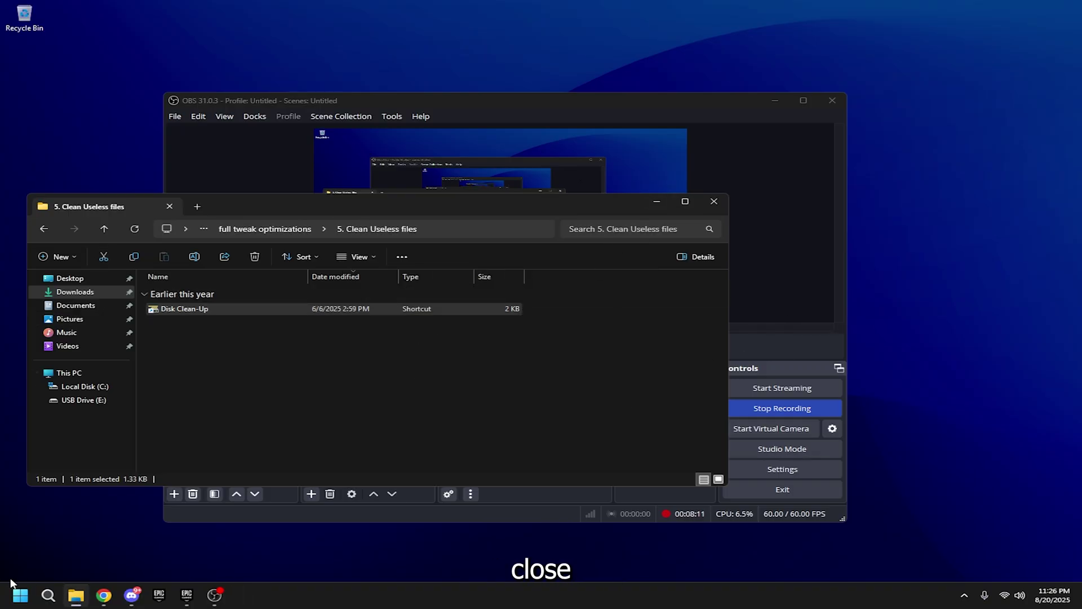
{"action": "right_click", "coordinate": [20, 595]}
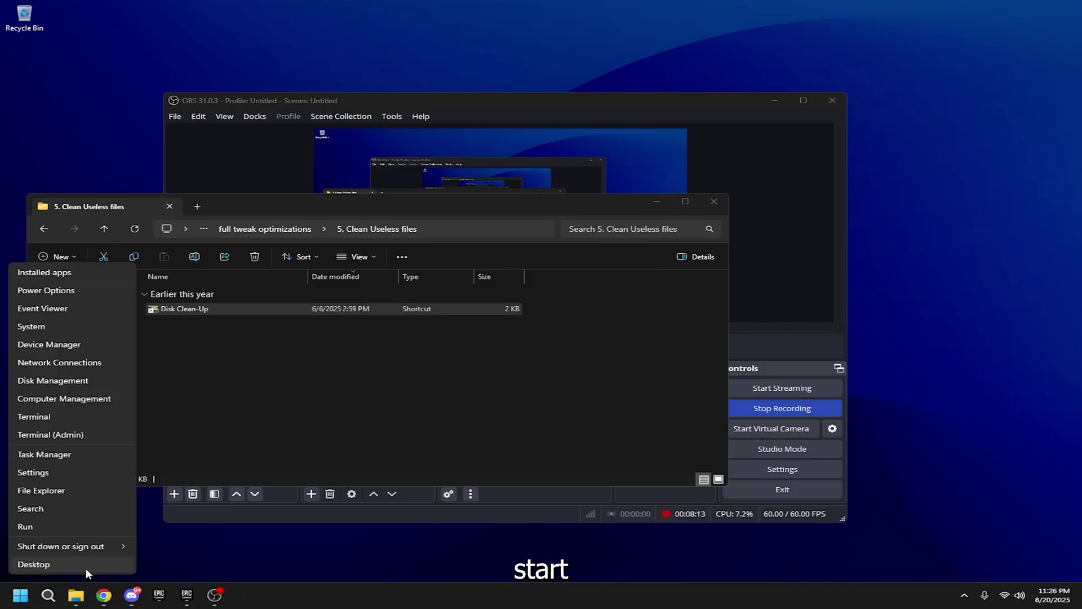
{"action": "mouse_move", "coordinate": [115, 553]}
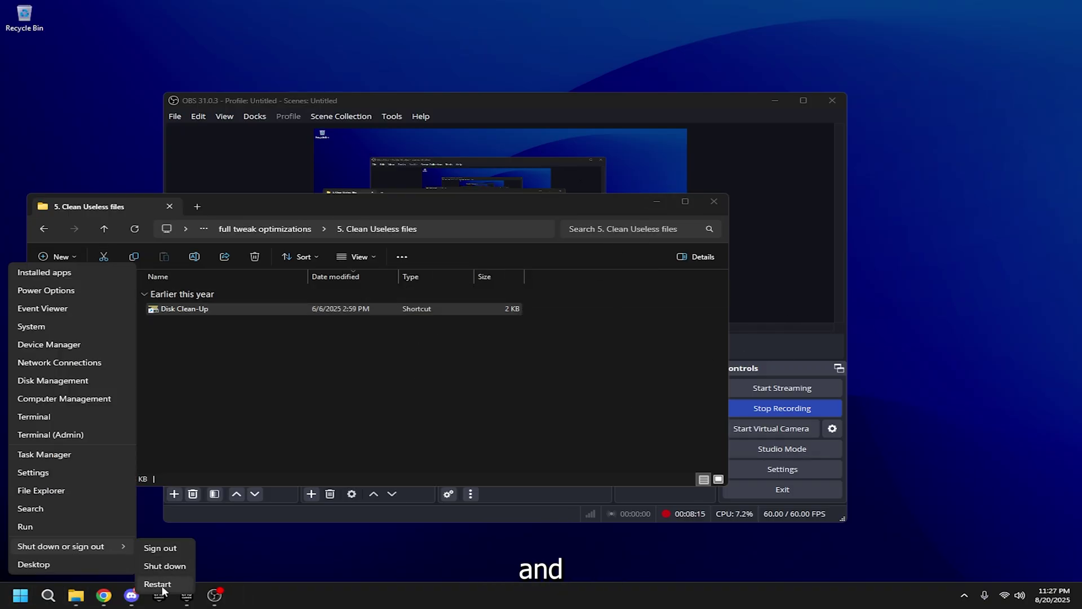